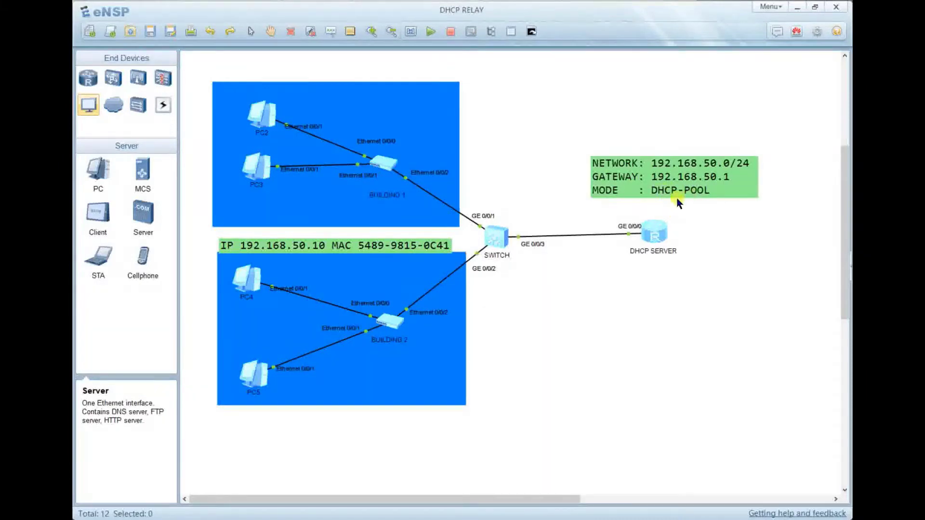
click(426, 177)
click(287, 293)
key(ctrl+z)
- Open the DHCP SERVER router's console, maximize it, and enter system view with sys
double_click(658, 230)
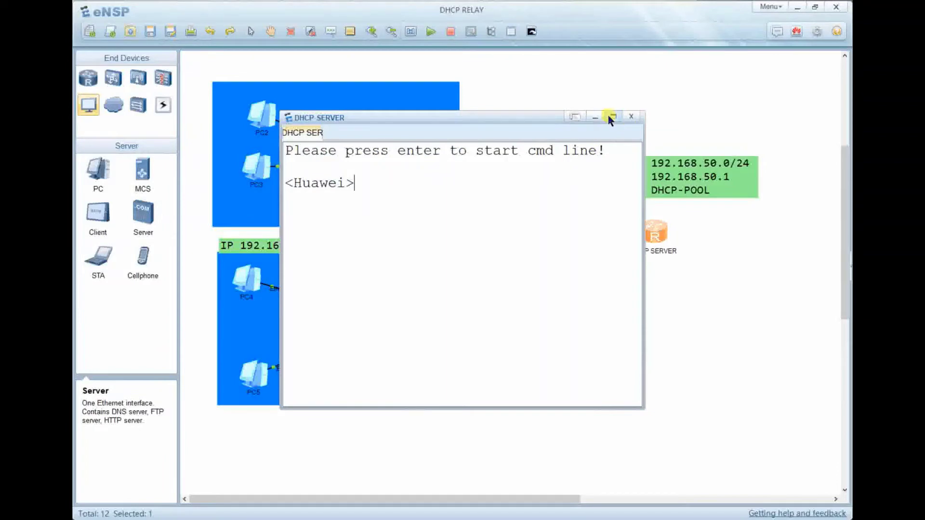
click(611, 117)
key(Return)
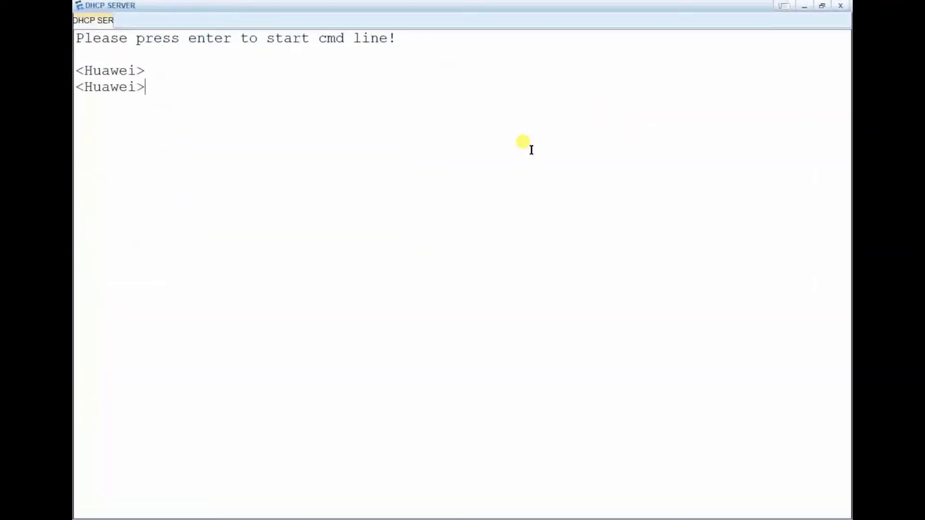
text(sys)
key(Return)
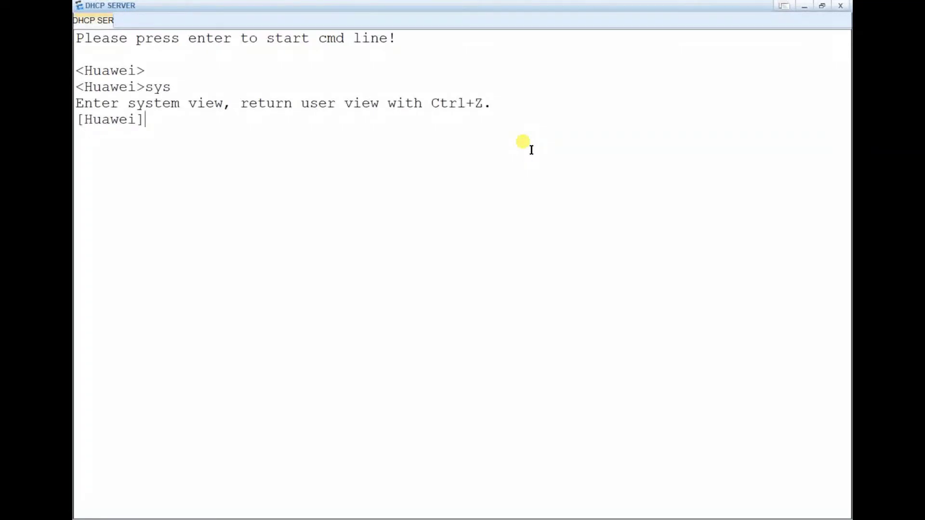
- Set the router's system name to DHCP-SERVER
text(sysname DHCP)
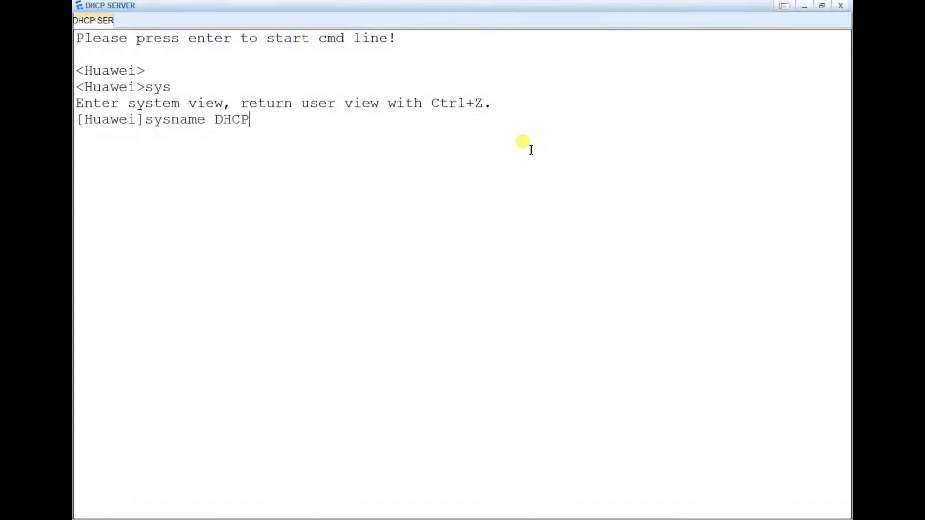
text(-SERVER)
key(Return)
- Check the network, gateway and mode notes on the topology, and return to the DHCP SERVER console
key(alt+Tab)
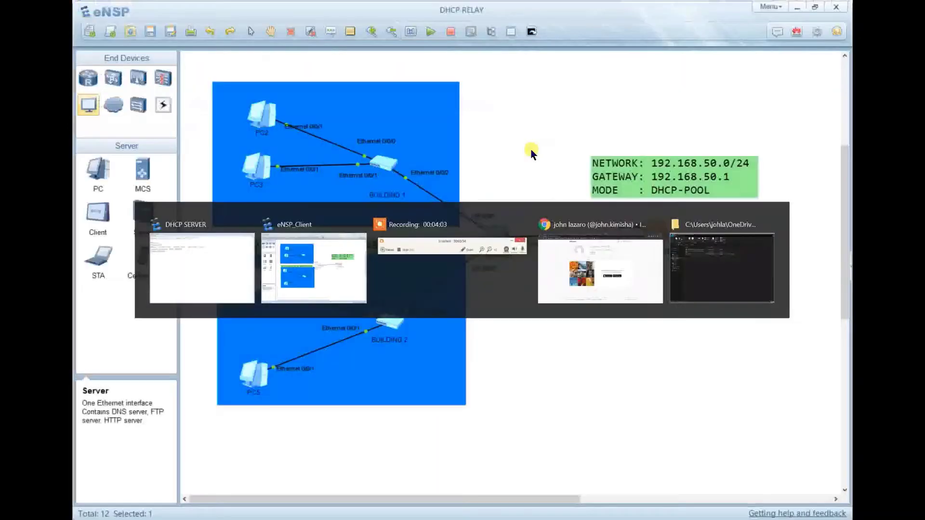
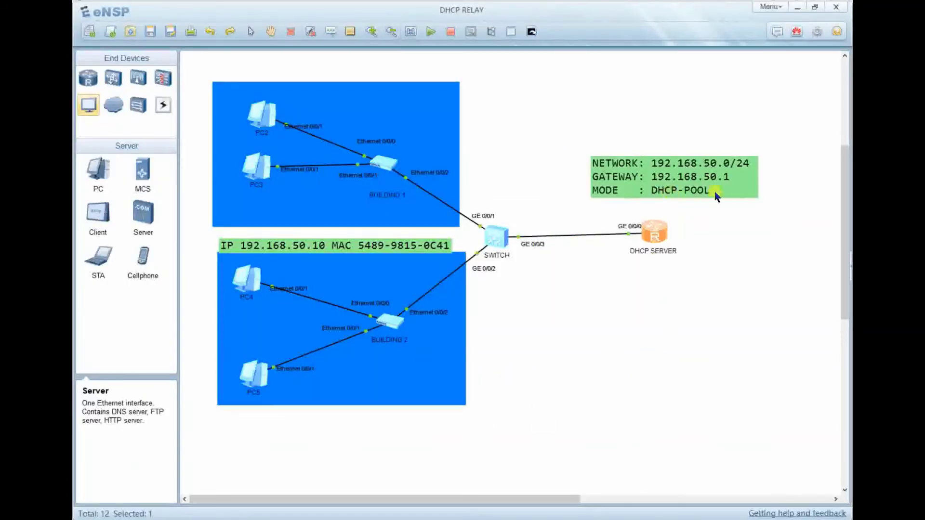
key(alt+Tab)
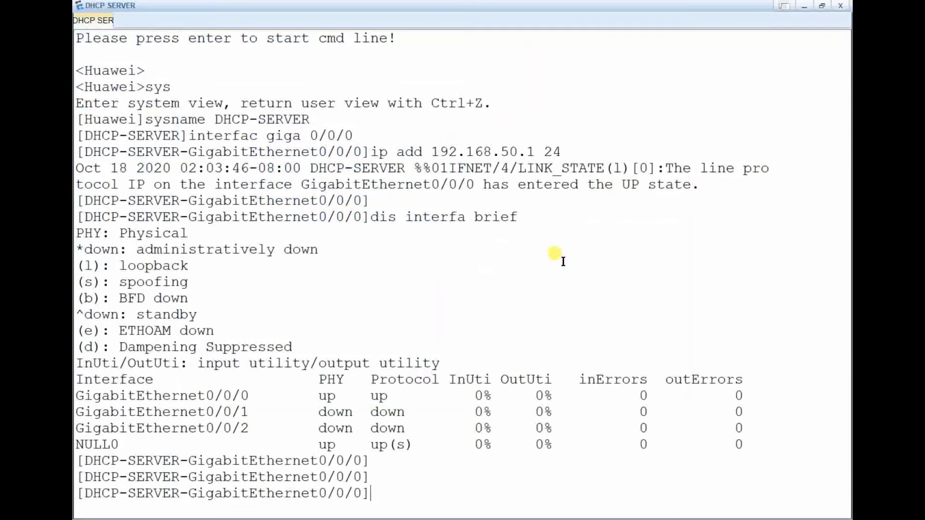
key(Return)
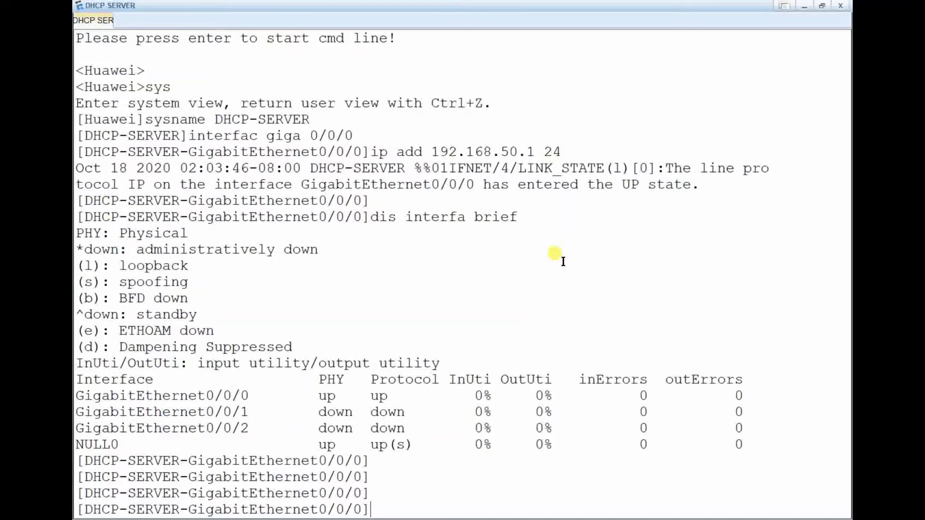
text(\)
key(Return)
key(Return)
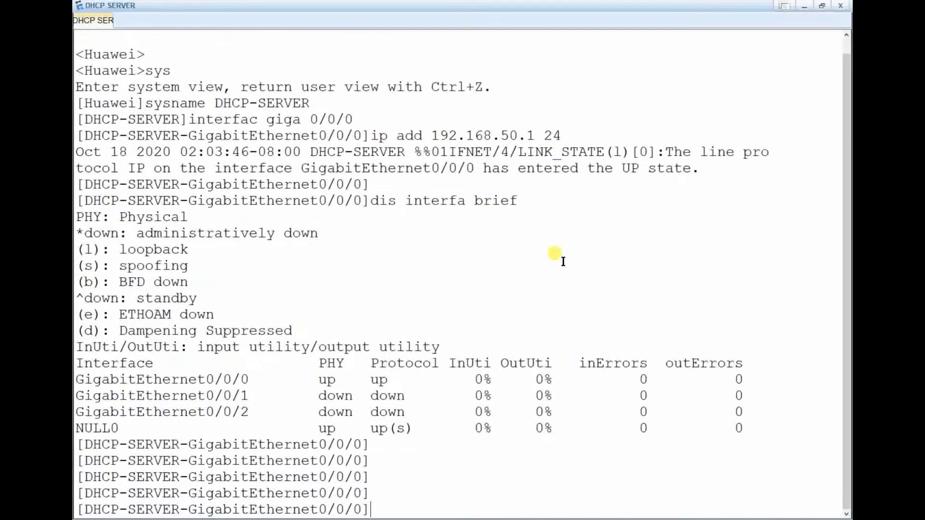
- Leave the GigabitEthernet0/0/0 interface view with quit to return to system view
text(quir)
key(Return)
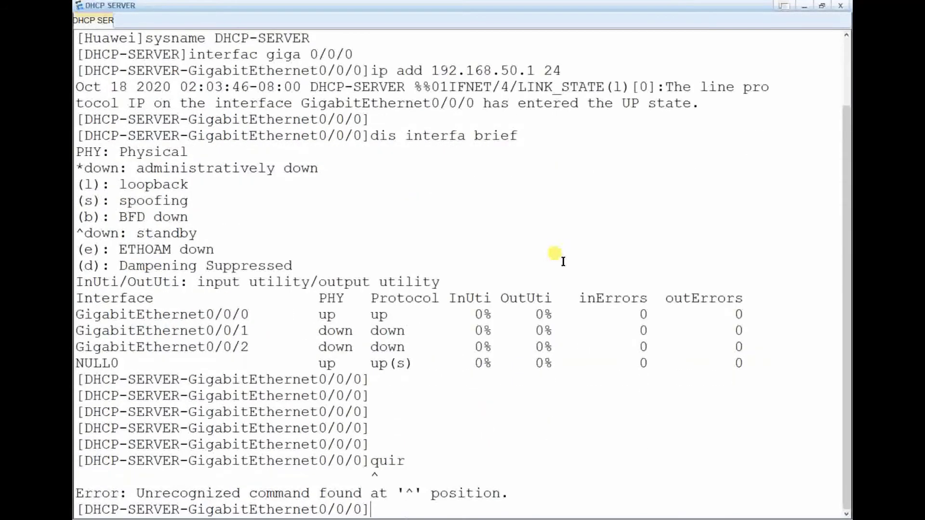
text(quit)
key(Return)
key(Return)
key(Return)
- Try to create an address pool with the command "ip pool name client"
text(ip pool nam)
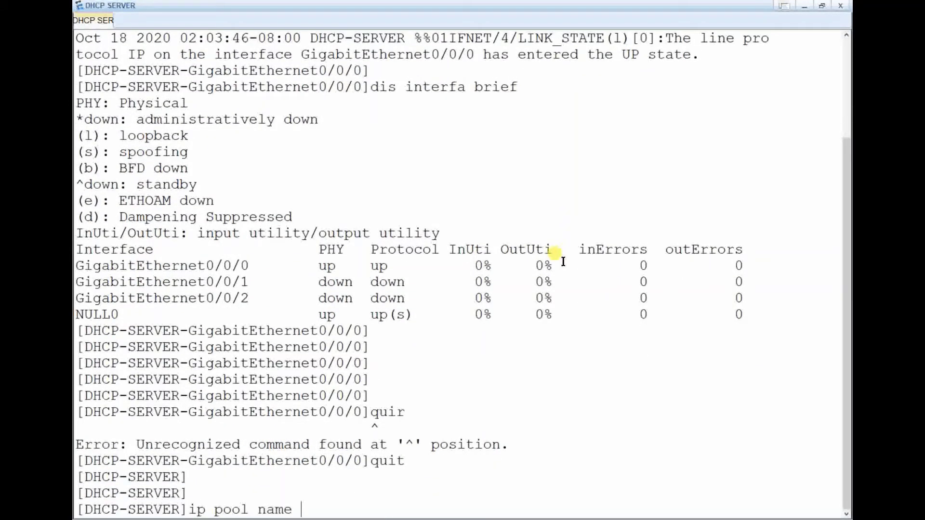
text(e client)
key(Return)
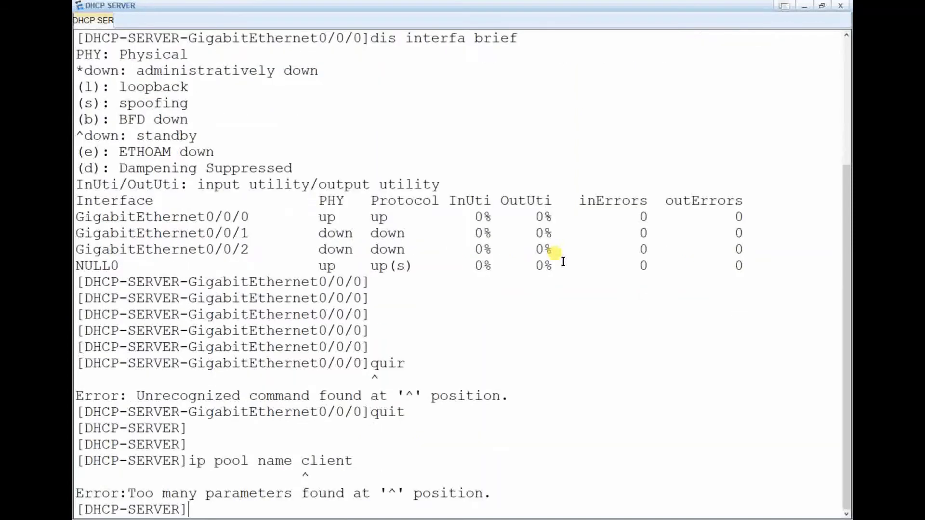
- Create an IP address pool named CLIENT with the command "ip pool CLIENT"
key(Up)
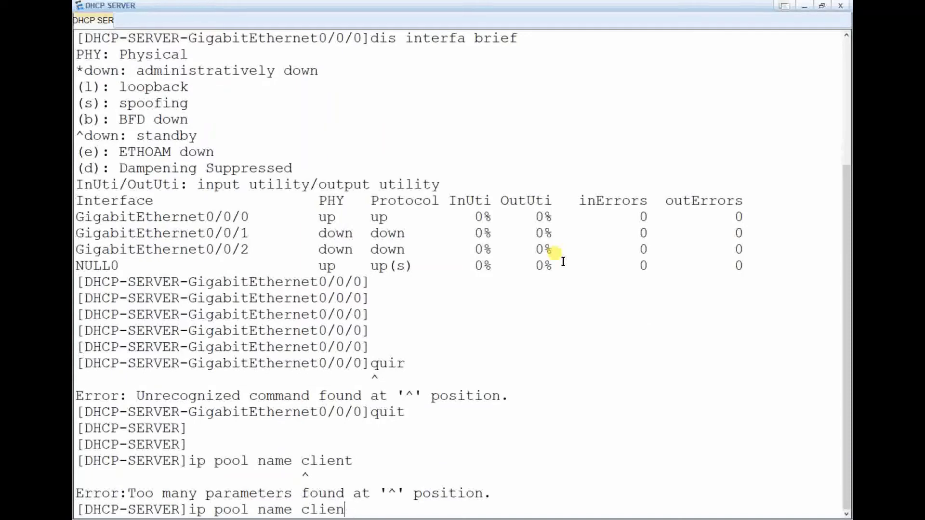
key(BackSpace)
key(BackSpace)
key(BackSpace)
key(BackSpace)
key(BackSpace)
key(BackSpace)
key(BackSpace)
key(BackSpace)
key(BackSpace)
key(BackSpace)
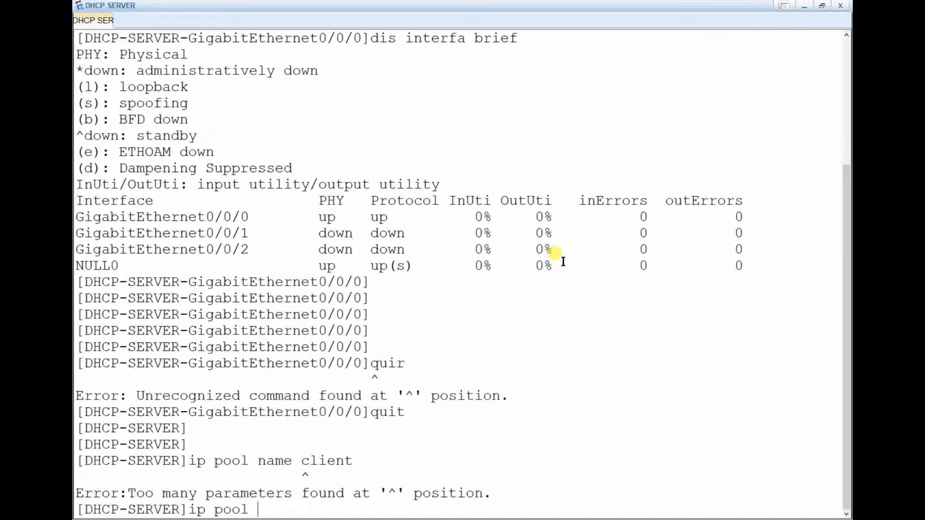
text(client)
key(BackSpace)
key(BackSpace)
key(BackSpace)
key(BackSpace)
key(BackSpace)
text(CLIENT)
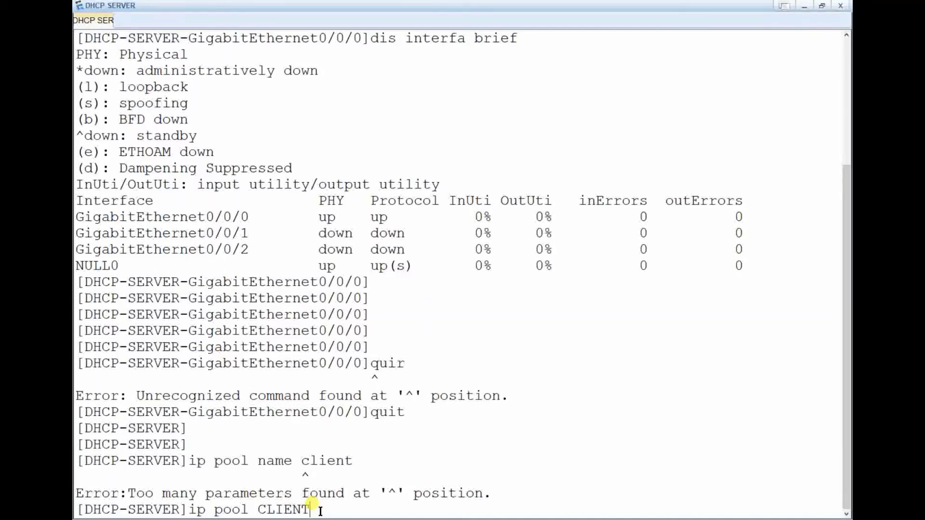
key(Return)
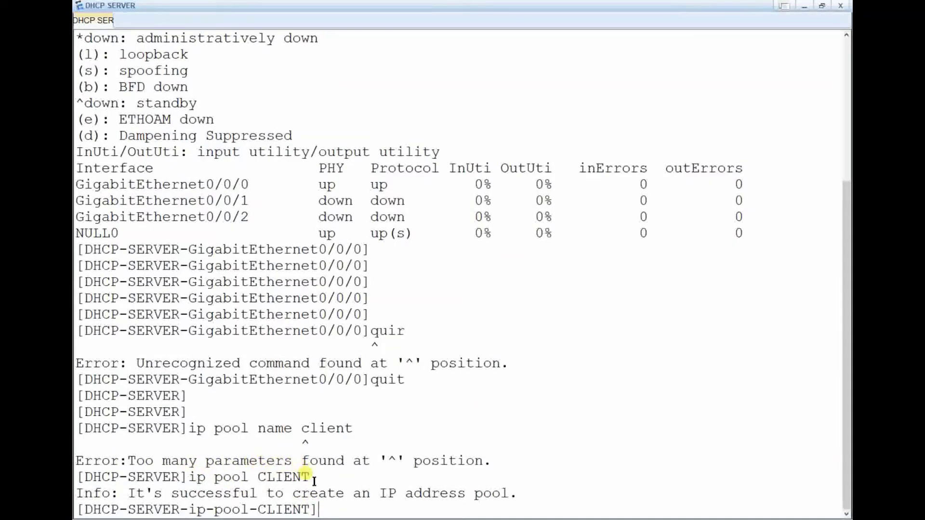
- Set the CLIENT pool's network to 192.168.50.0 with mask 24
text(netw)
key(Tab)
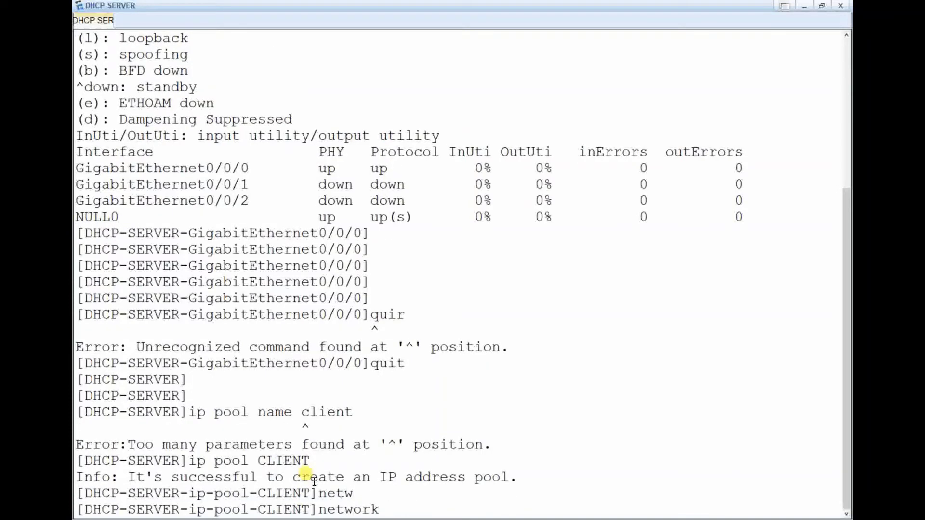
text(192.168.50.0)
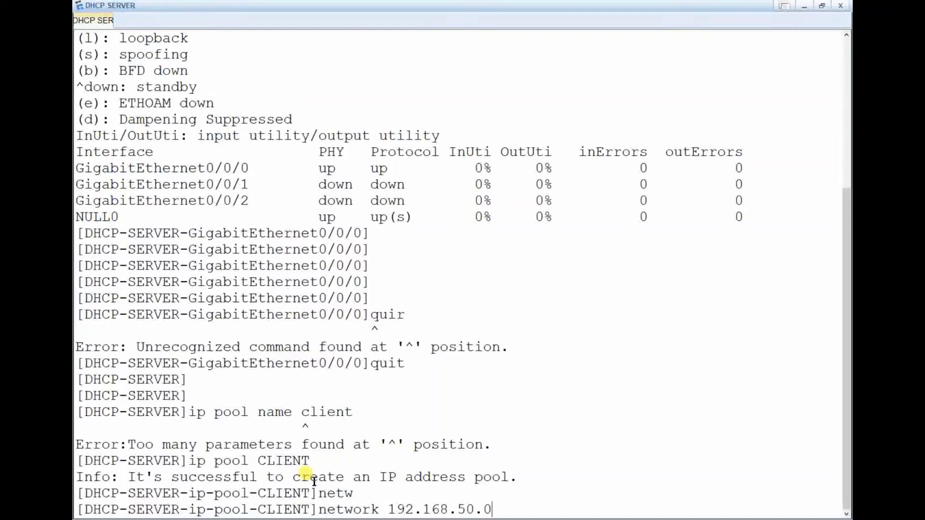
text( mash)
text(k)
text(24)
key(Return)
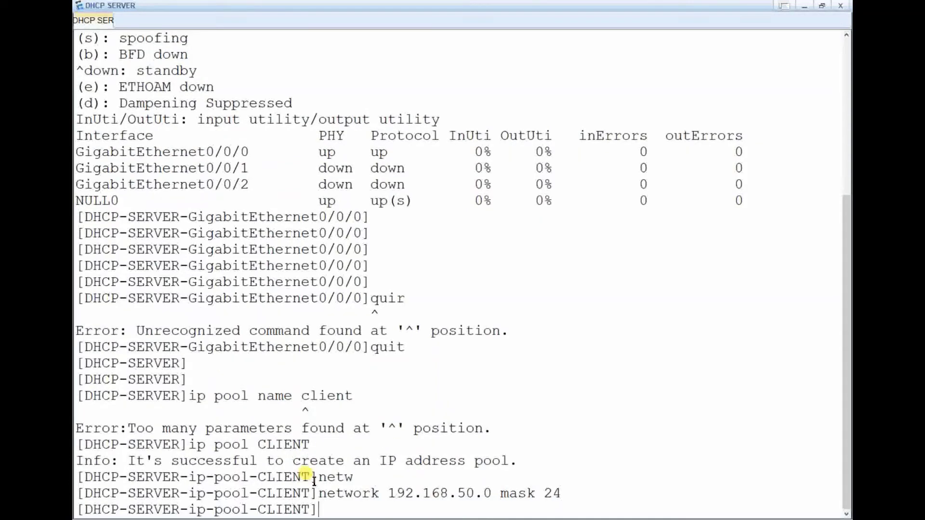
- Set the CLIENT pool's gateway-list to 192.168.50.1
text(gae)
text(te)
key(Tab)
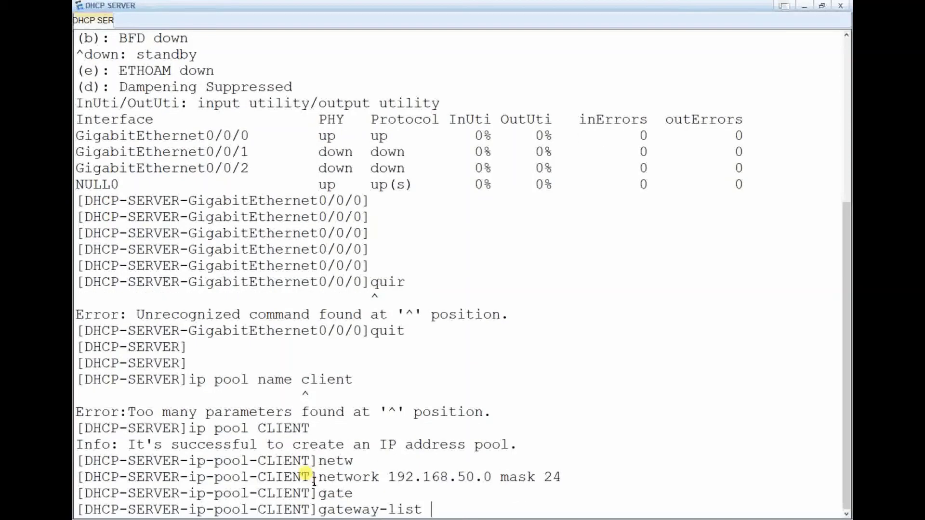
text(192.168)
key(BackSpace)
text(68.0.0)
key(BackSpace)
text(50)
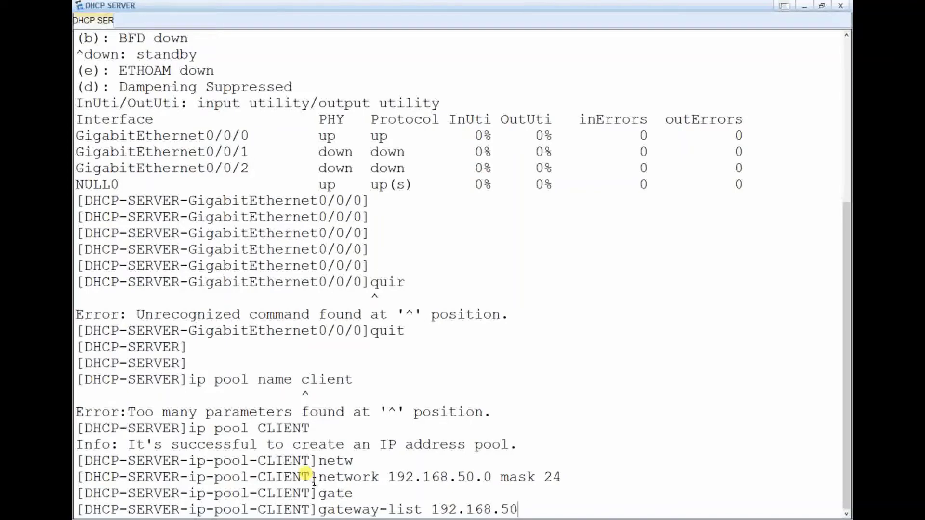
text(.1)
key(Return)
key(Return)
key(Return)
key(Return)
key(Return)
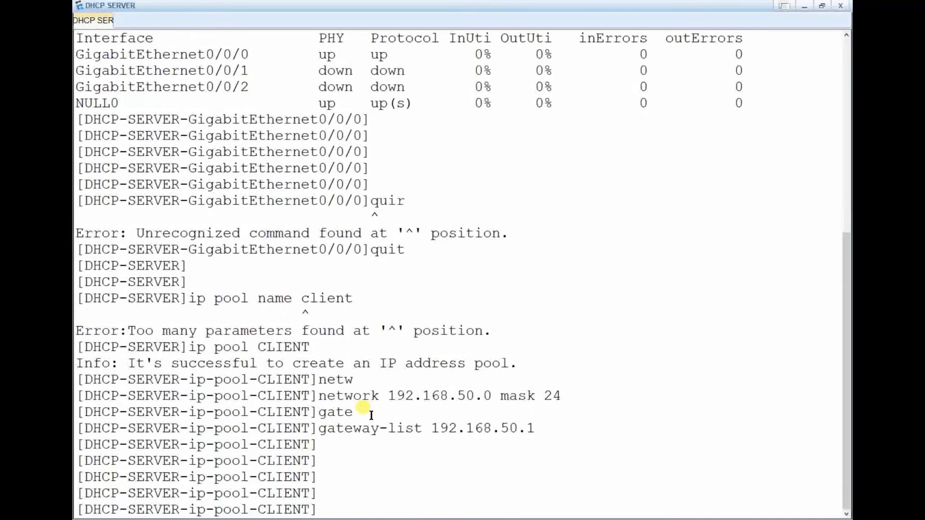
key(Return)
key(Return)
- Clear the console output and leave the CLIENT pool view for system view
right_click(383, 295)
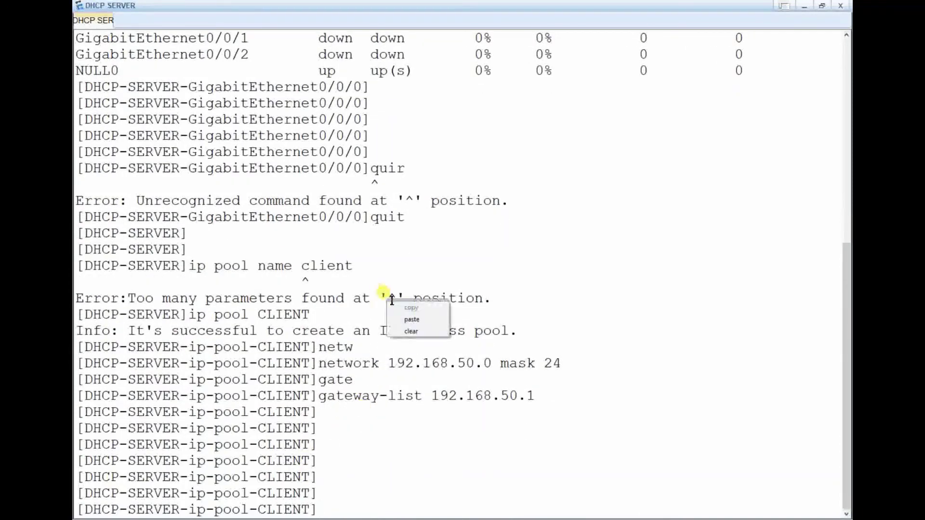
click(417, 327)
key(Return)
key(Return)
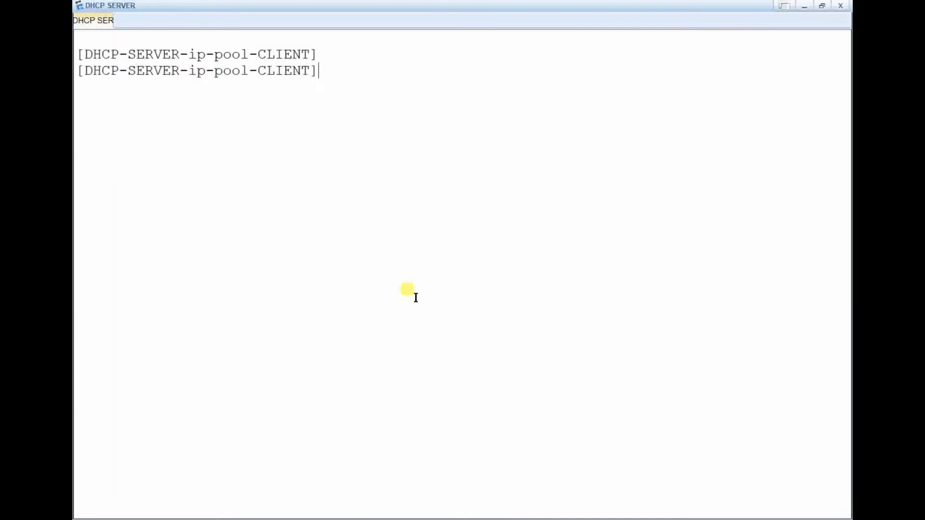
text(q)
key(Return)
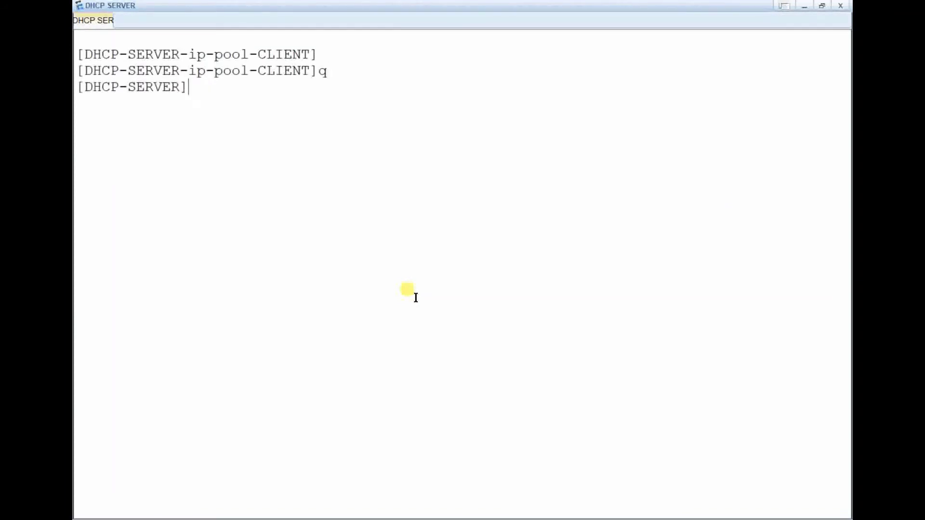
- Display the router's current configuration and review the CLIENT pool and GigabitEthernet0/0/0 interface sections
text(dis cu)
key(Return)
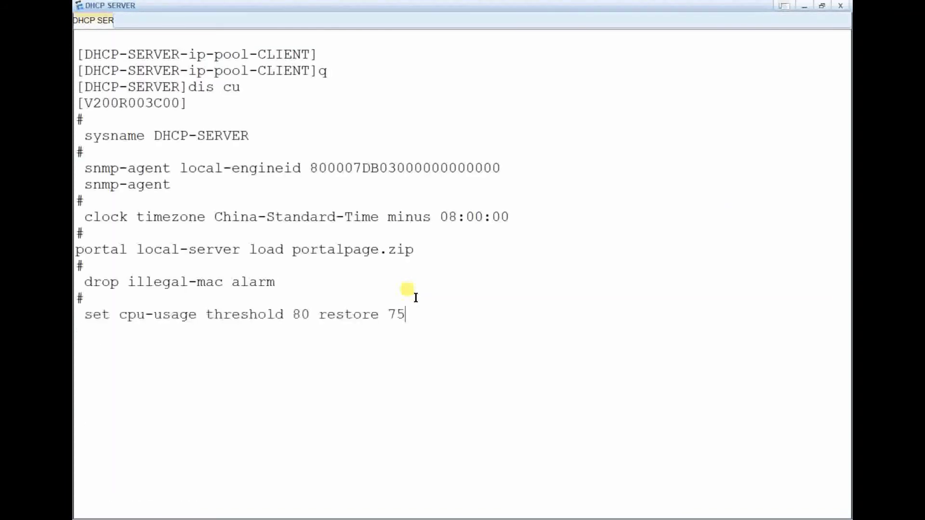
key(space)
scroll(357, 213, up, 7)
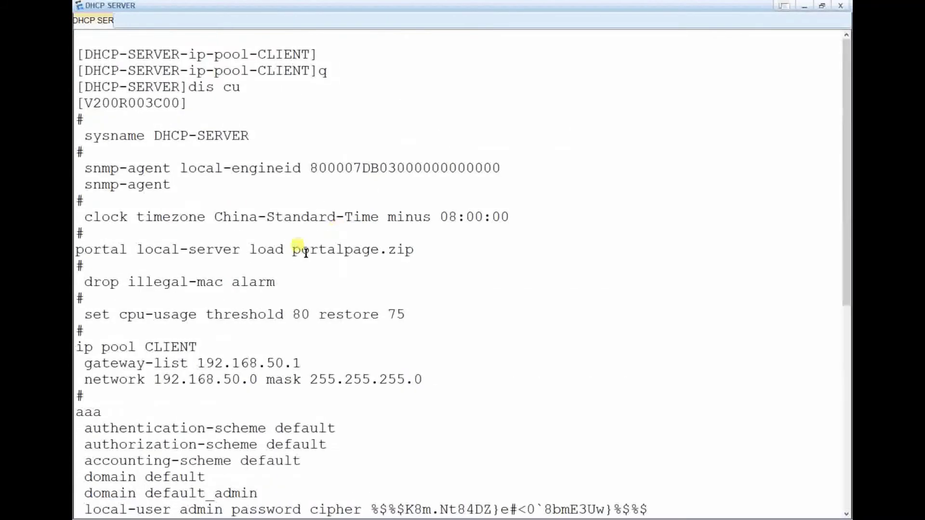
drag(85, 348, 318, 380)
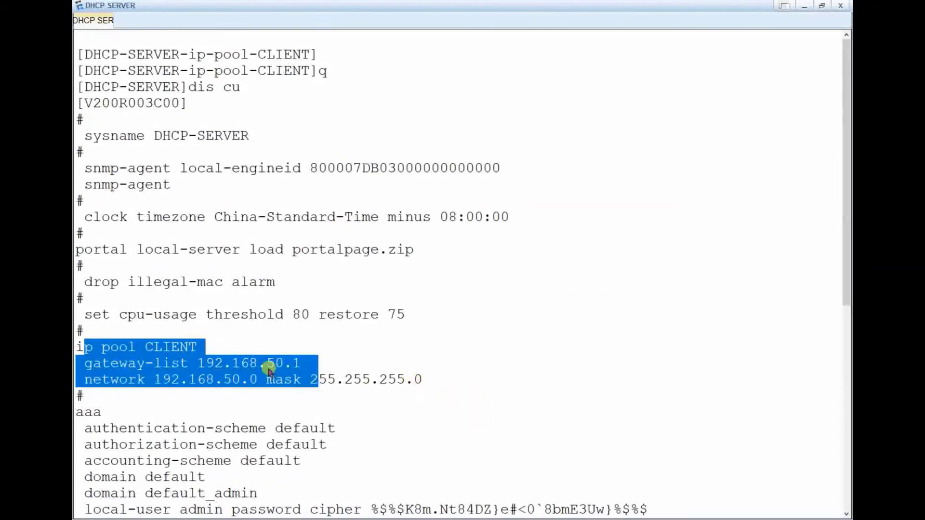
click(189, 351)
scroll(190, 351, down, 7)
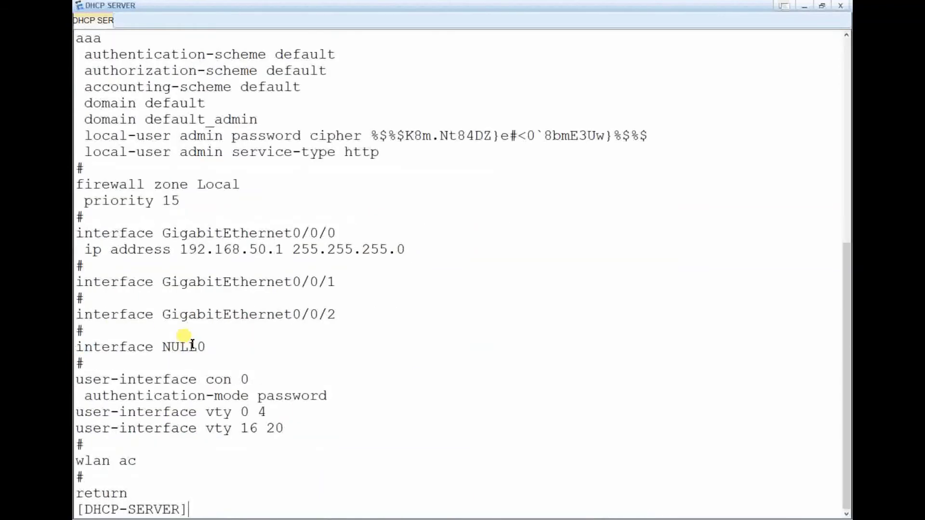
scroll(201, 252, up, 4)
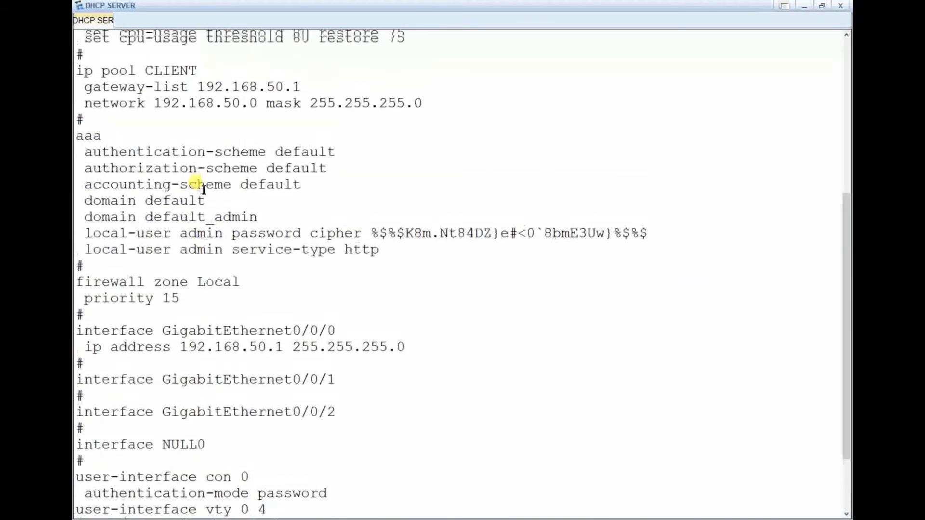
scroll(197, 144, up, 2)
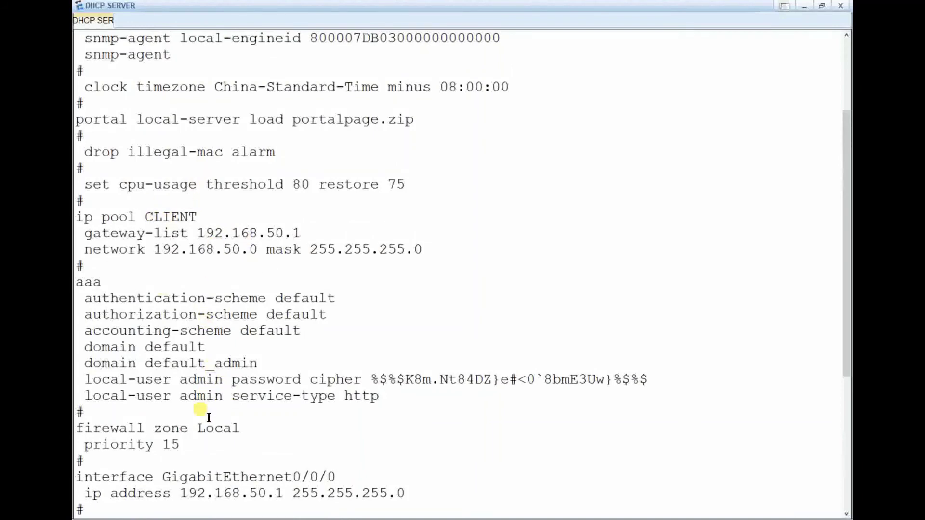
scroll(209, 418, down, 5)
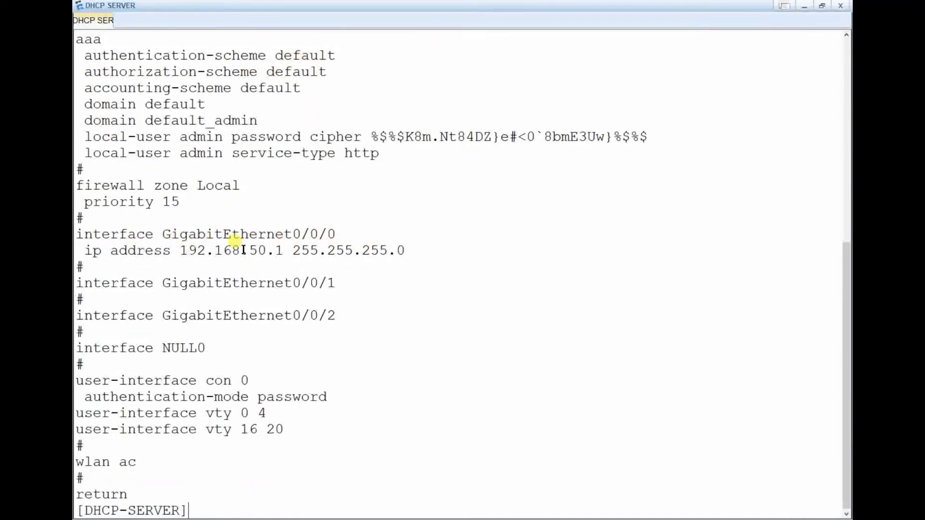
key(Return)
text(inter )
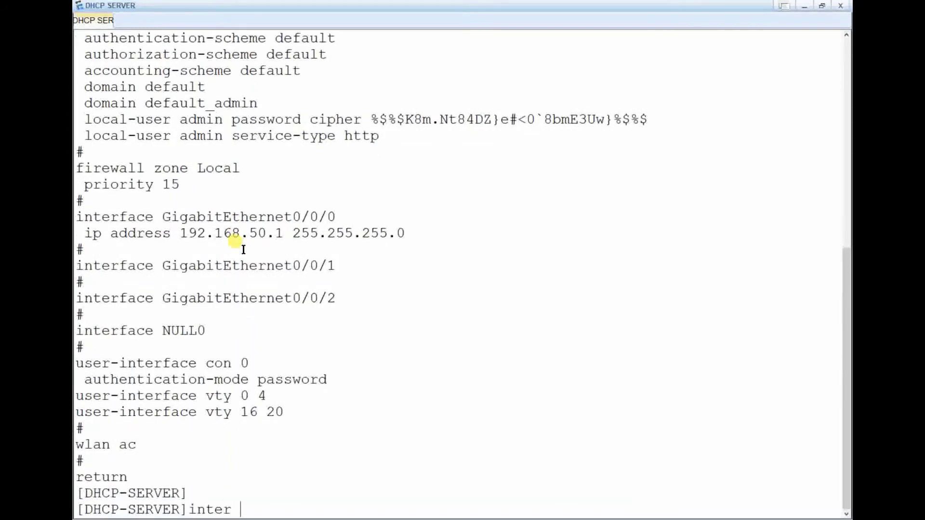
text(gig a 0/0/0)
key(Return)
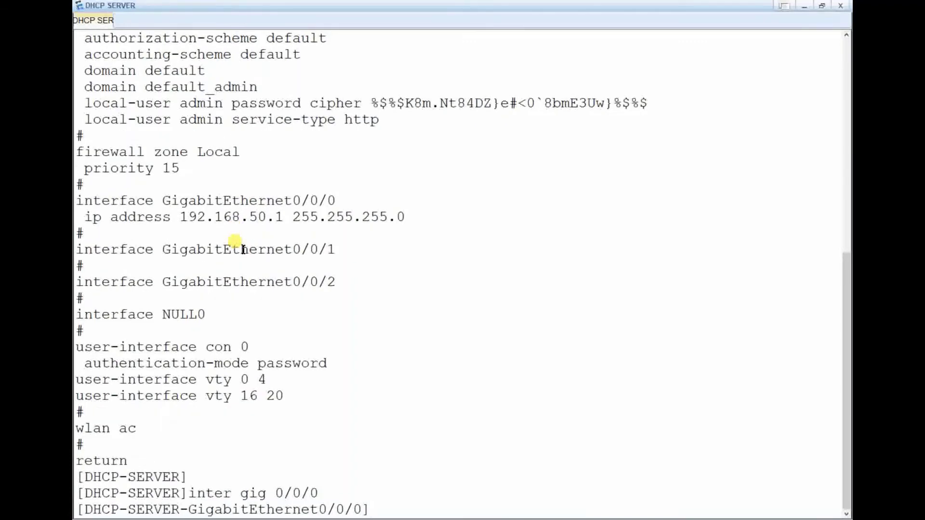
key(Return)
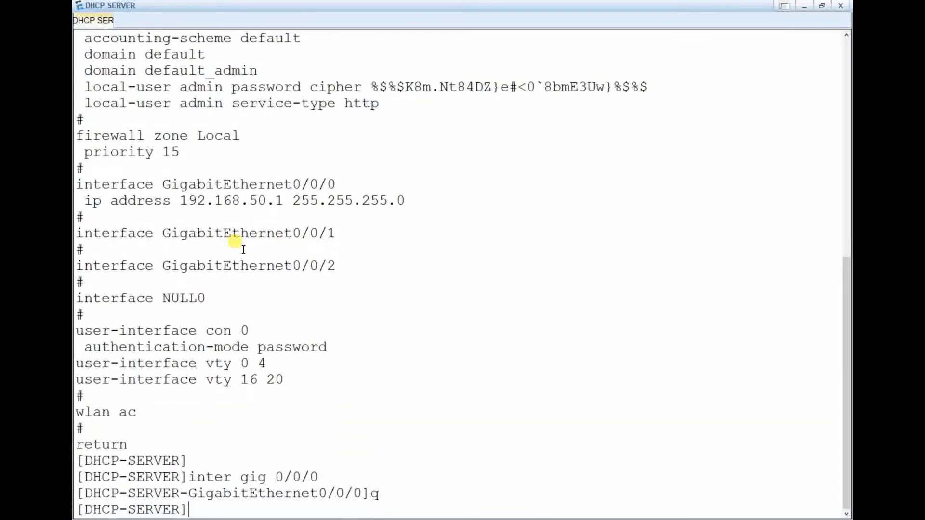
- Enable the DHCP service globally on the router from system view
text(dhcp en)
key(Return)
key(Return)
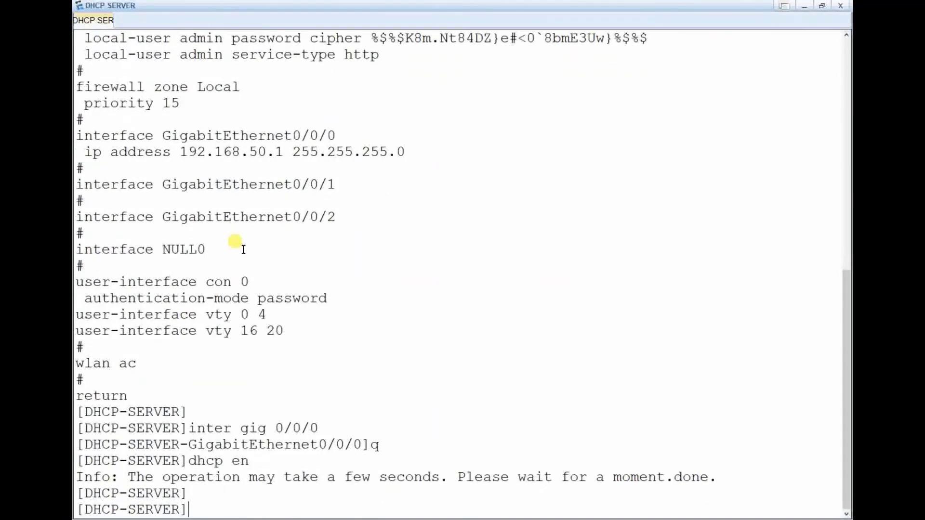
- Enter the GigabitEthernet0/0/0 interface view and review the available modes for the dhcp select command
key(Up)
key(Up)
key(Up)
key(Return)
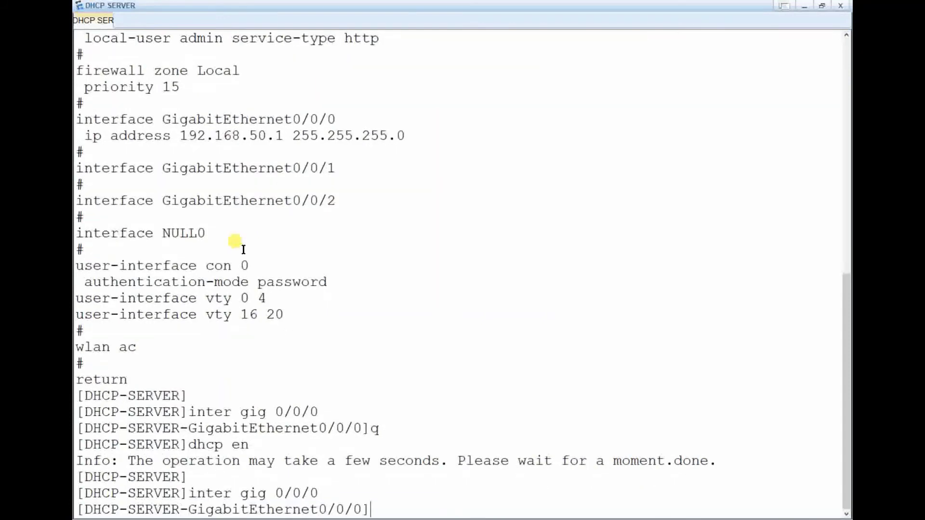
text(dhcp sel)
key(Tab)
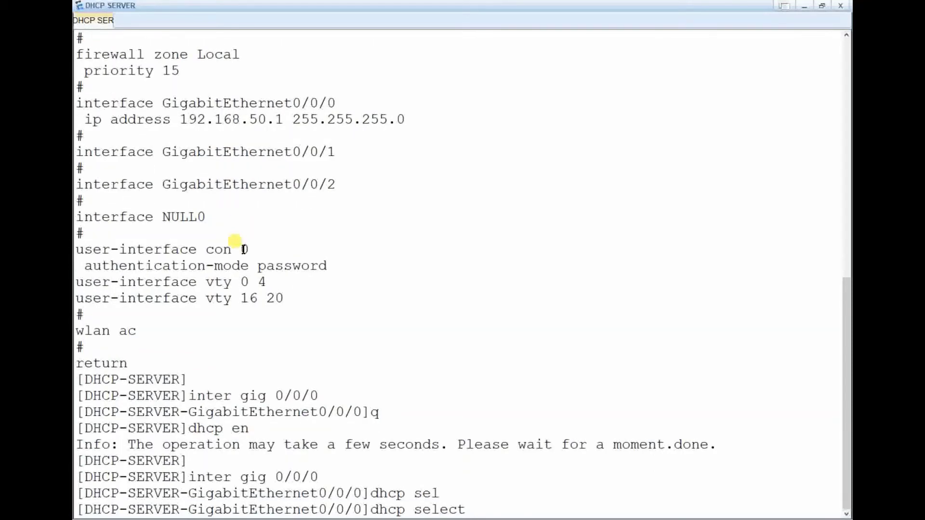
text(?)
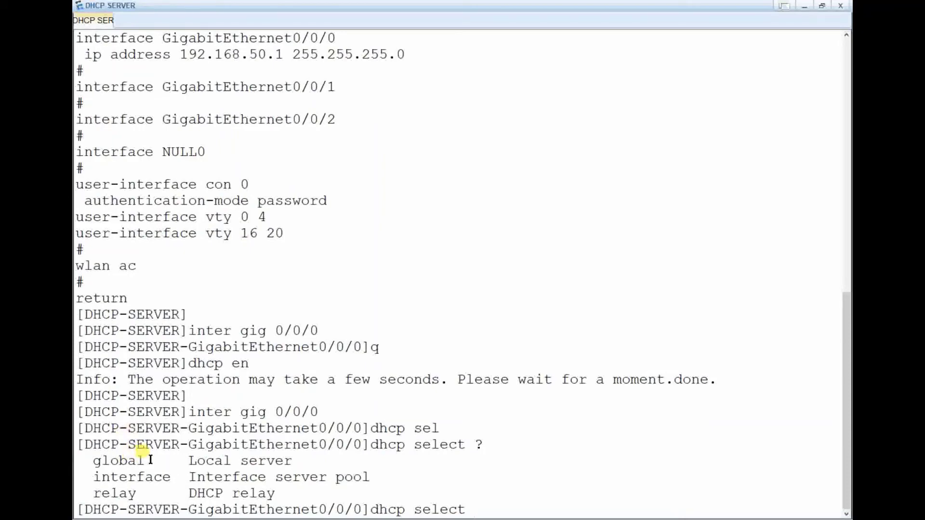
drag(151, 460, 91, 457)
drag(171, 477, 96, 491)
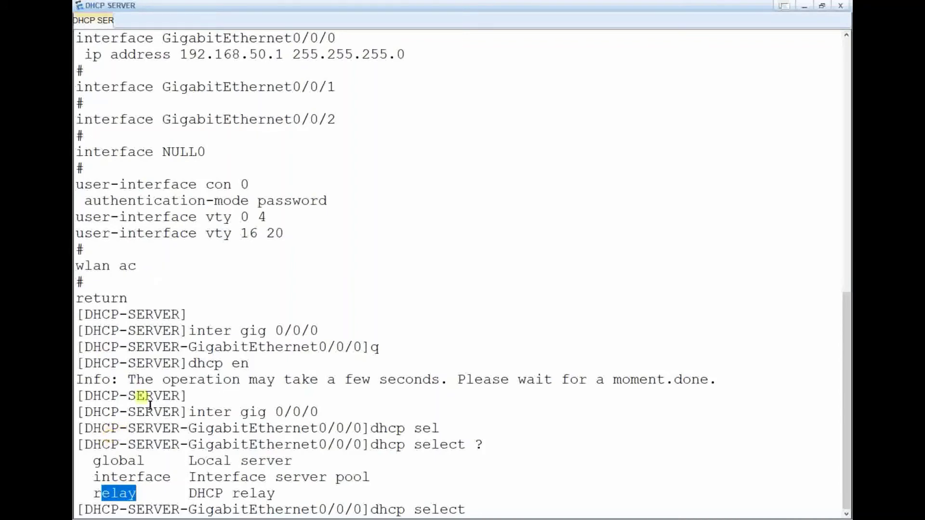
drag(180, 477, 136, 476)
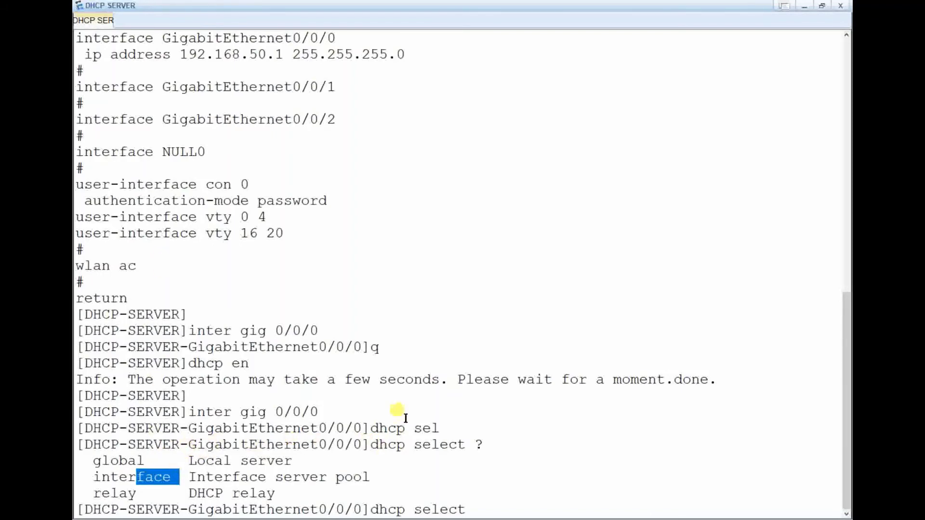
drag(137, 492, 99, 493)
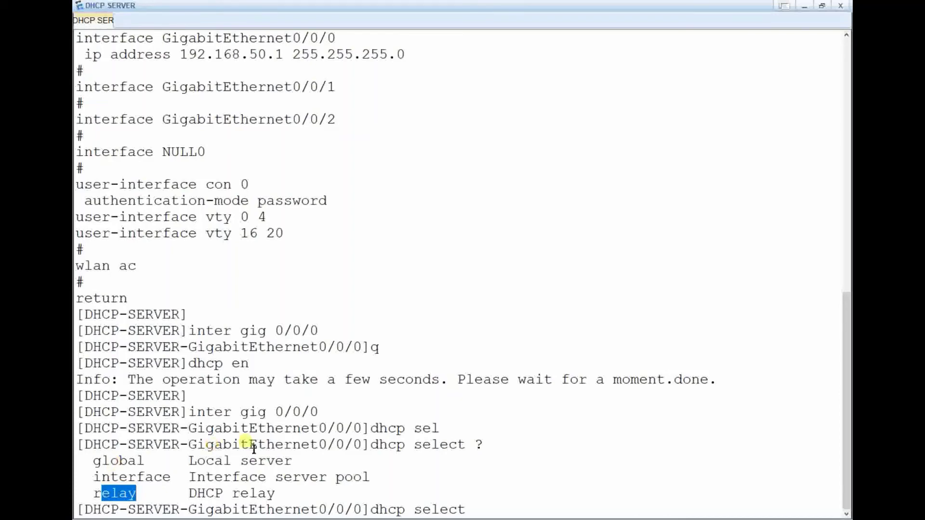
click(277, 440)
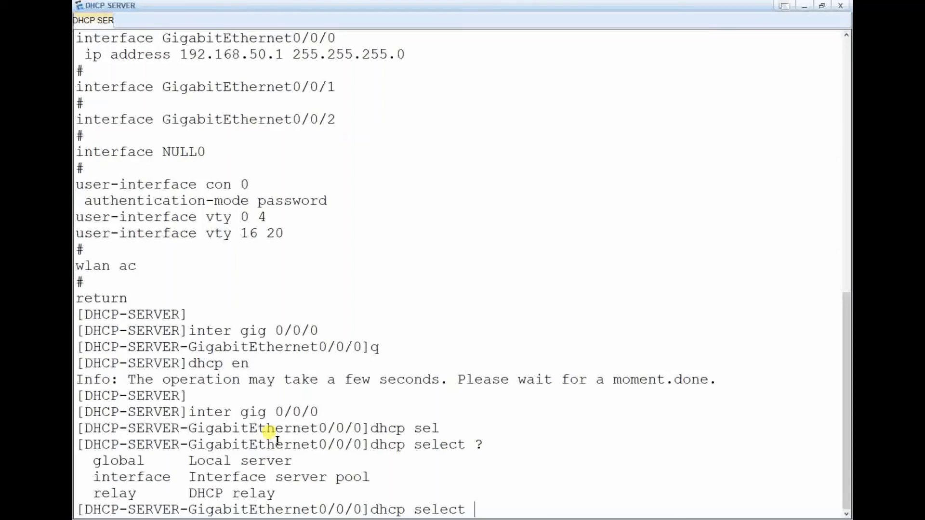
- Set GigabitEthernet0/0/0 to assign addresses from the global pool with dhcp select global
text(g)
key(Tab)
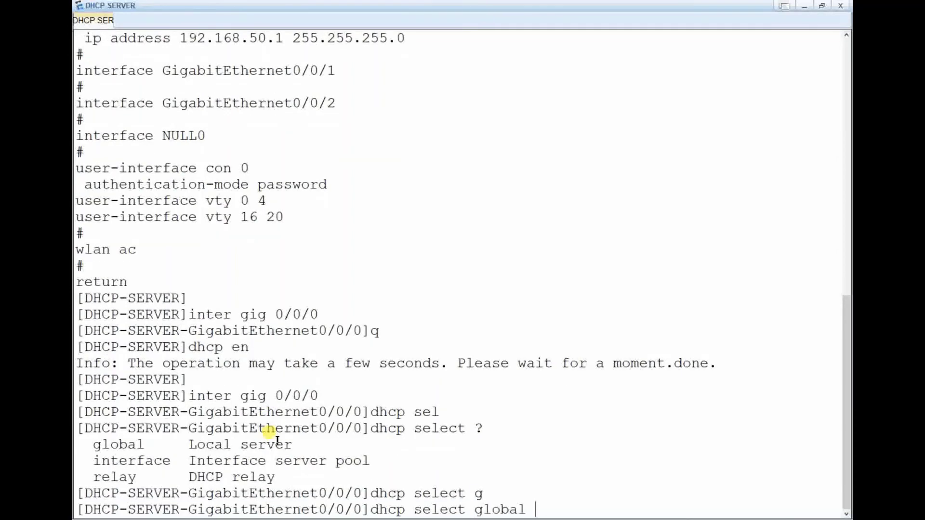
key(Return)
key(Return)
key(Return)
key(Return)
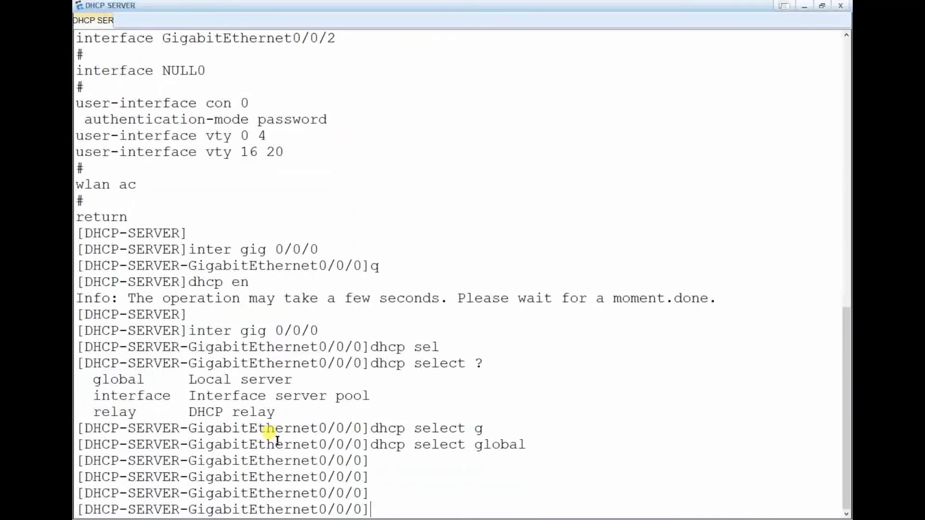
- Leave the interface view and system view to return to the router's user view
text(qui)
key(Return)
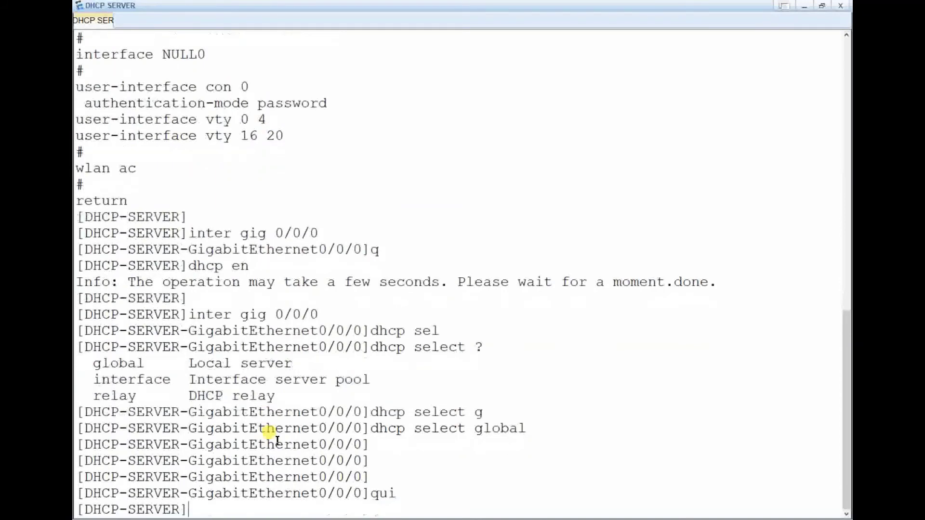
text(q)
key(Return)
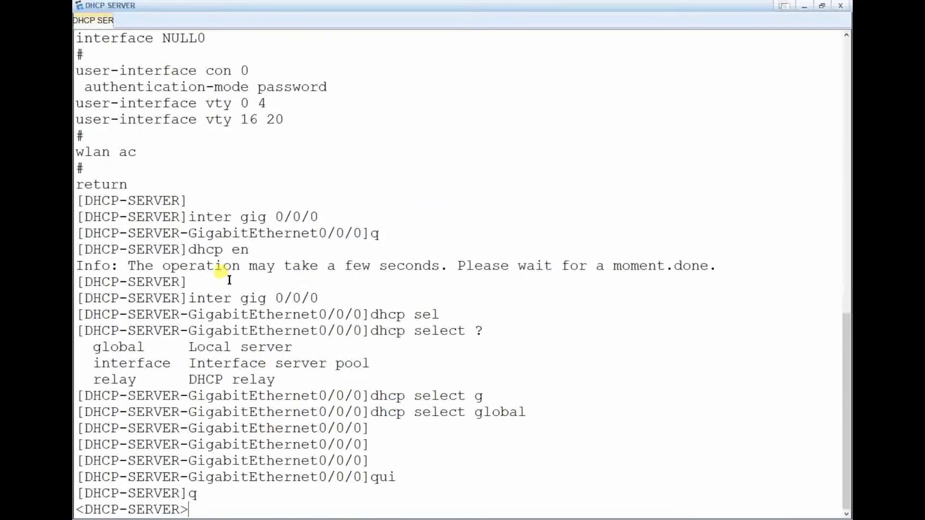
- Switch to the eNSP topology, set PC2's IPv4 configuration to DHCP and apply it
key(alt+Tab)
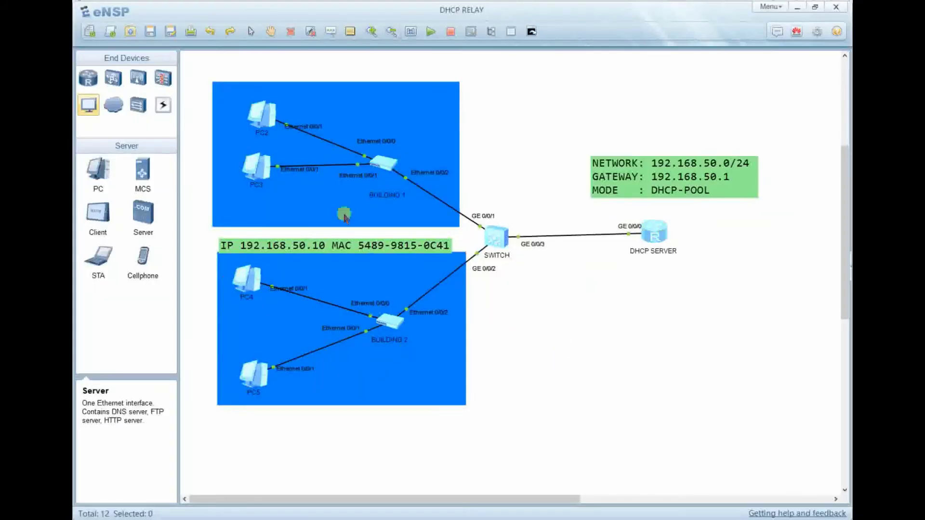
double_click(264, 113)
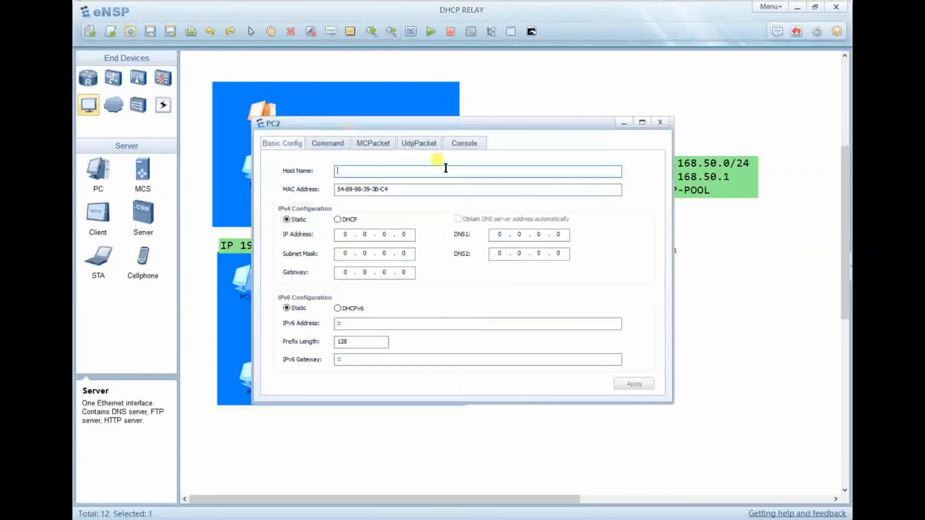
click(643, 123)
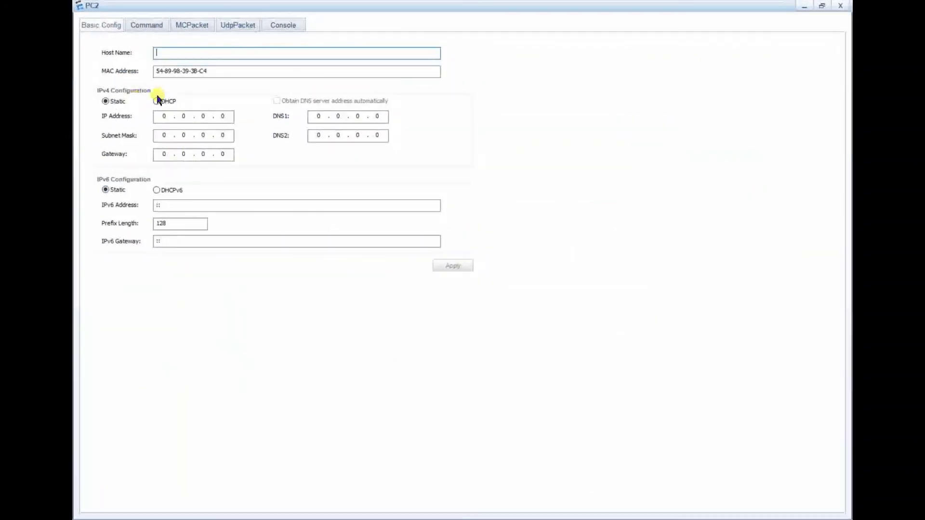
click(162, 102)
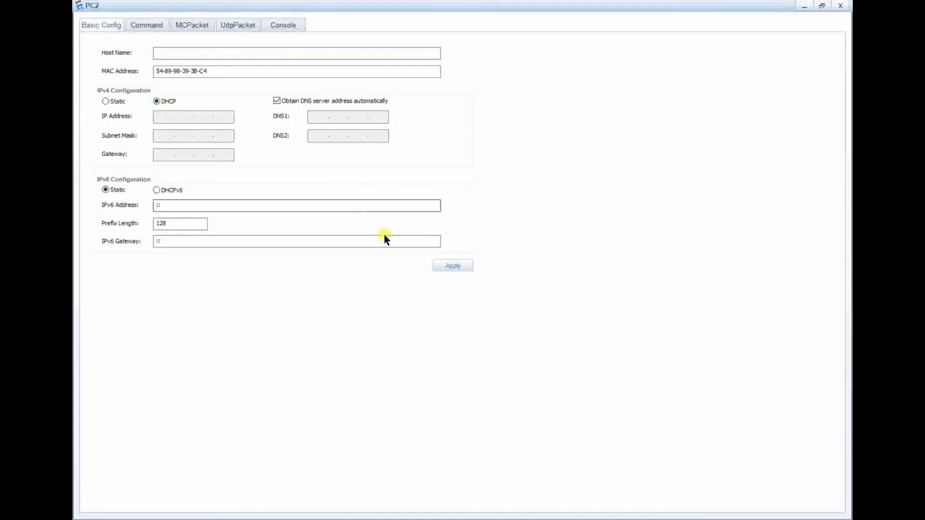
click(446, 263)
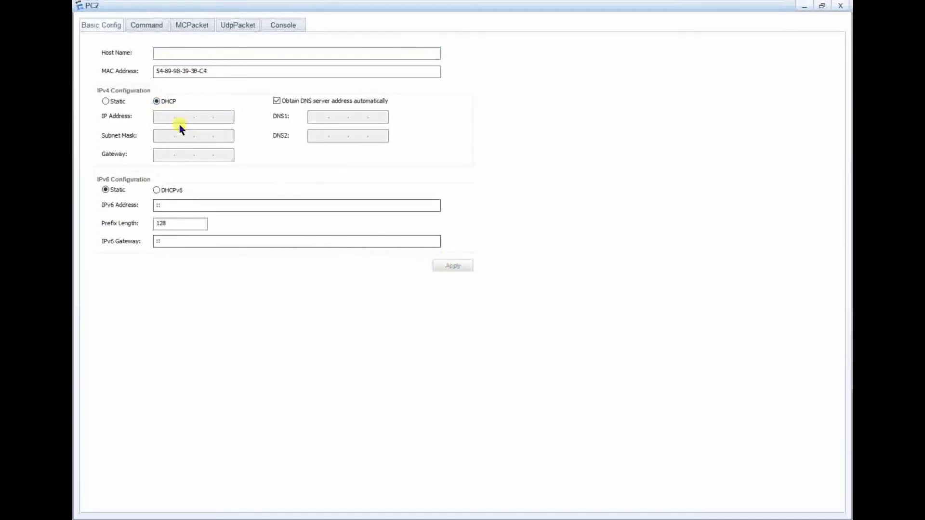
- Run ipconfig on PC2 and examine its IPv4 address, subnet mask, gateway and physical address
click(142, 27)
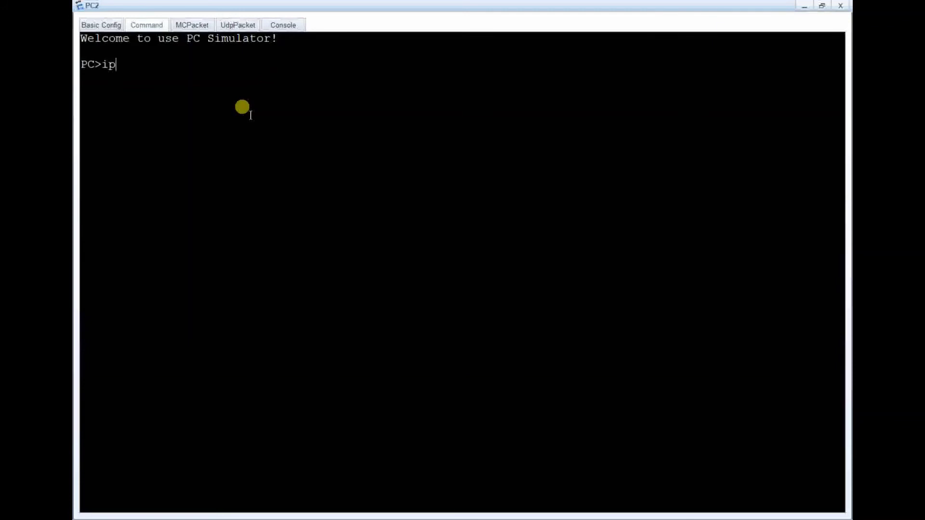
key(Return)
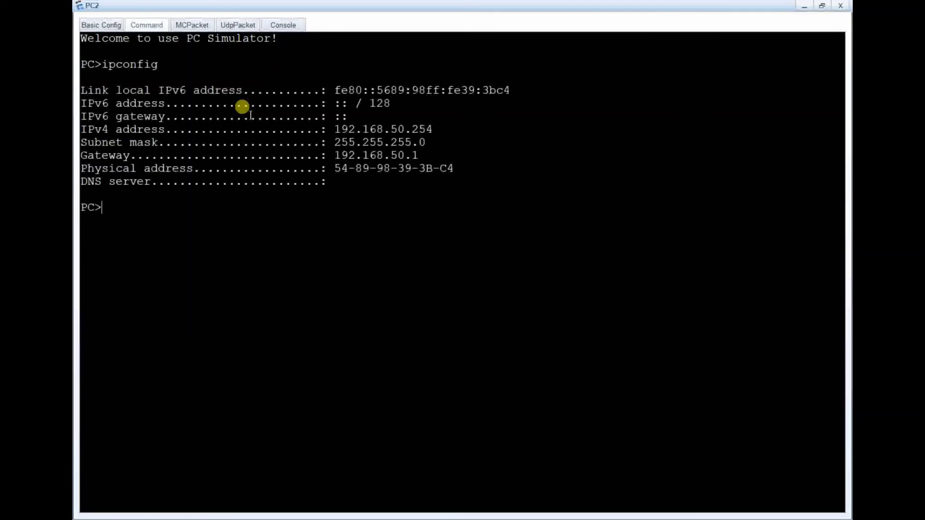
drag(446, 124, 338, 118)
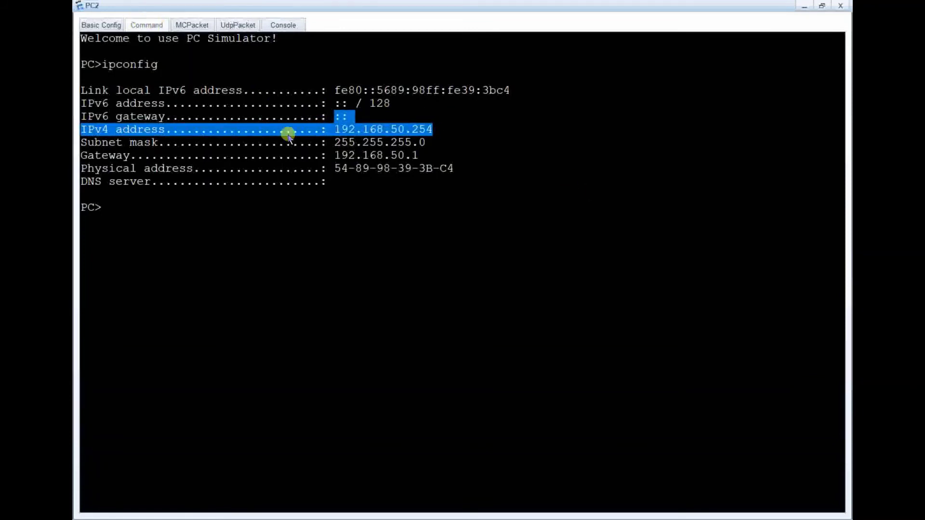
click(403, 131)
drag(419, 129, 405, 129)
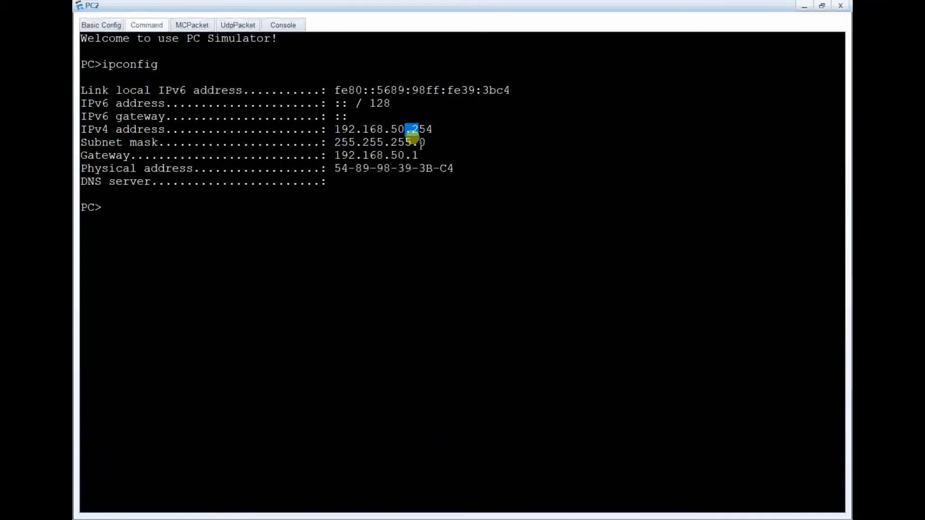
drag(428, 160, 338, 160)
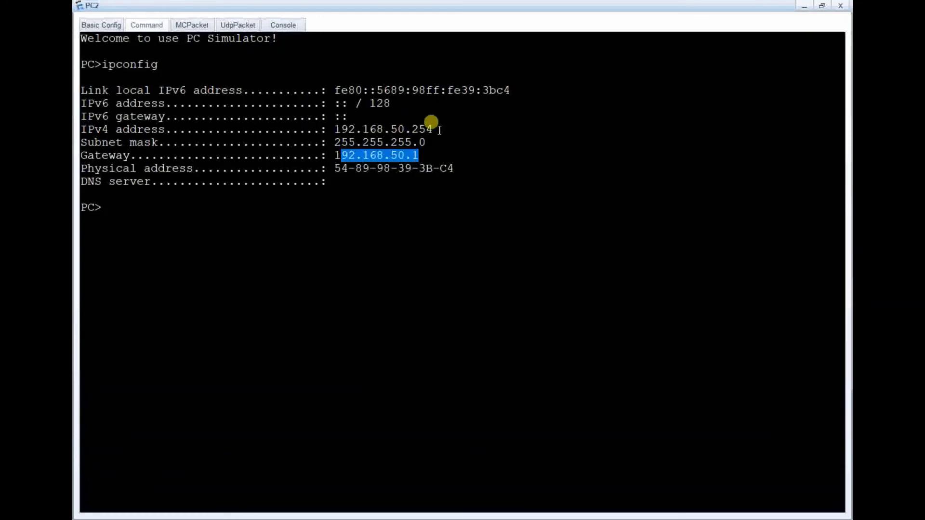
drag(433, 129, 327, 131)
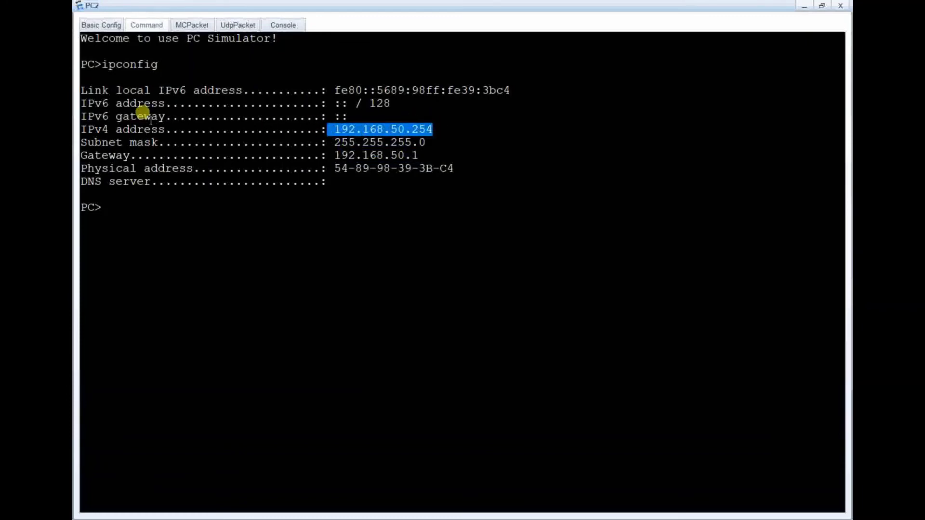
drag(430, 144, 328, 143)
drag(454, 168, 358, 170)
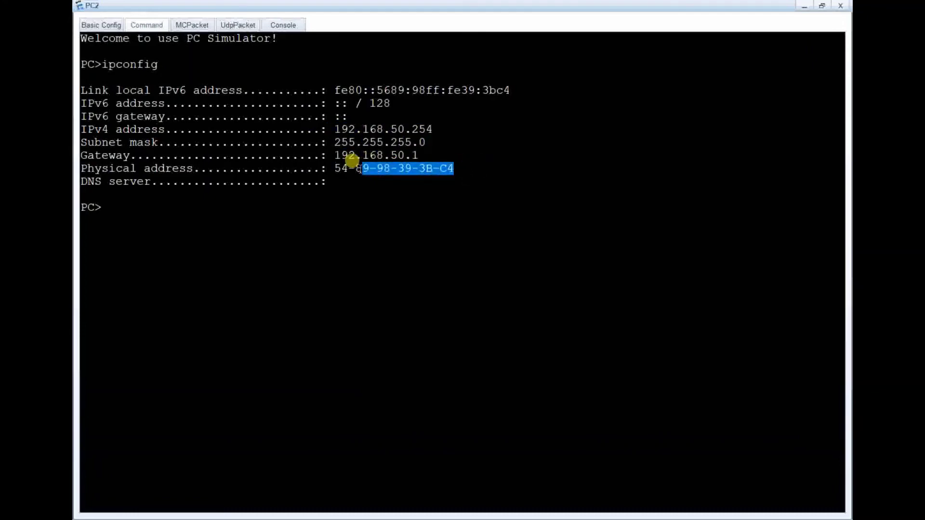
click(347, 128)
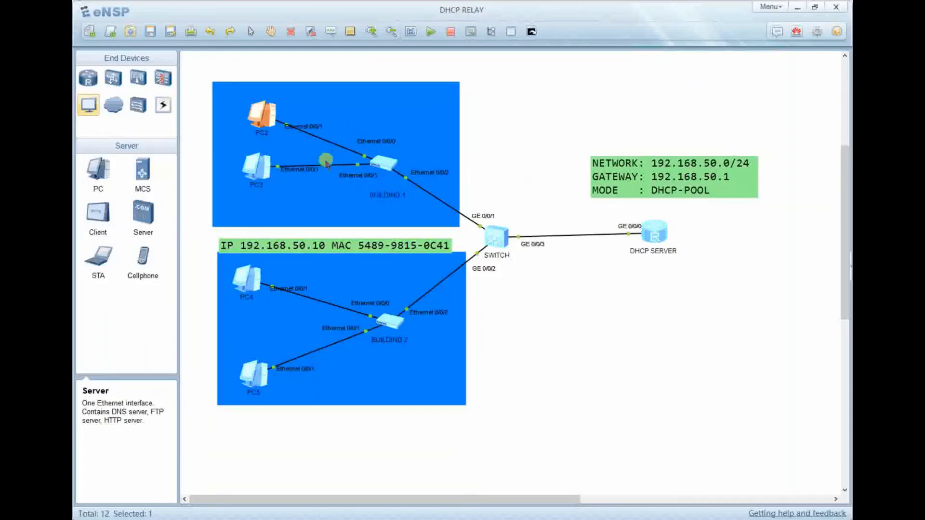
- Open PC3, run ipconfig and examine its IPv4 address, subnet mask and gateway
double_click(259, 177)
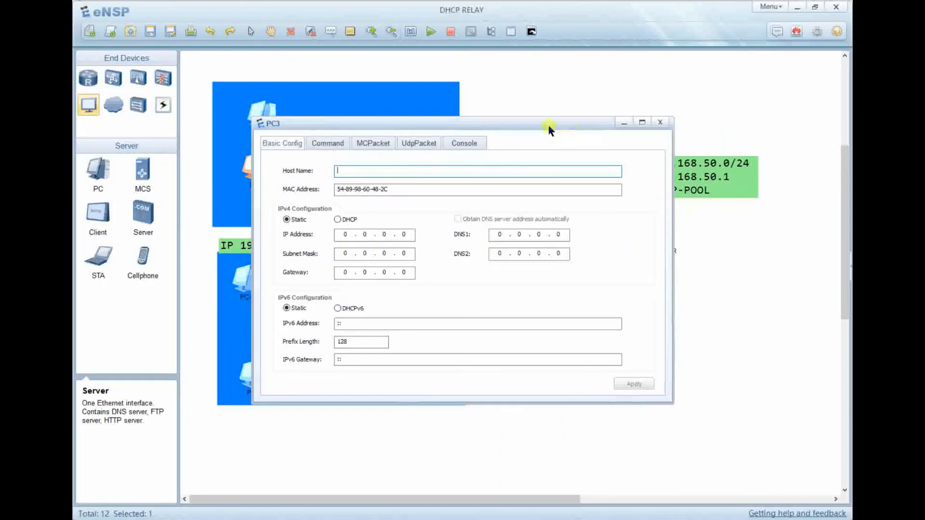
drag(549, 129, 540, 101)
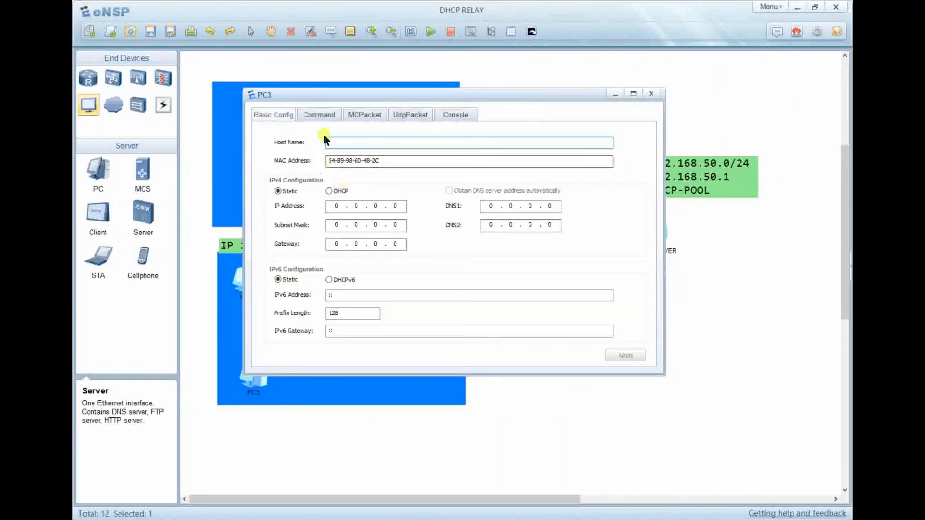
click(319, 115)
scroll(368, 164, up, 3)
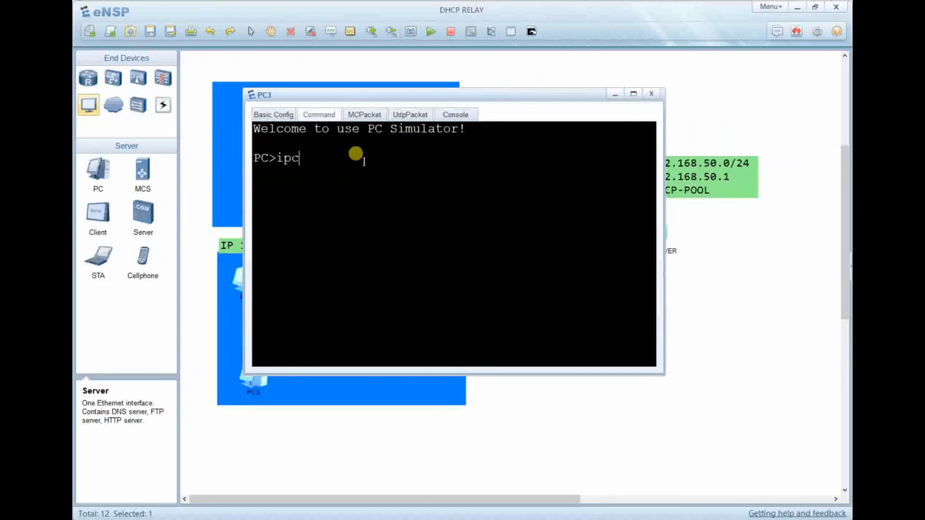
text(ipconfig)
key(Return)
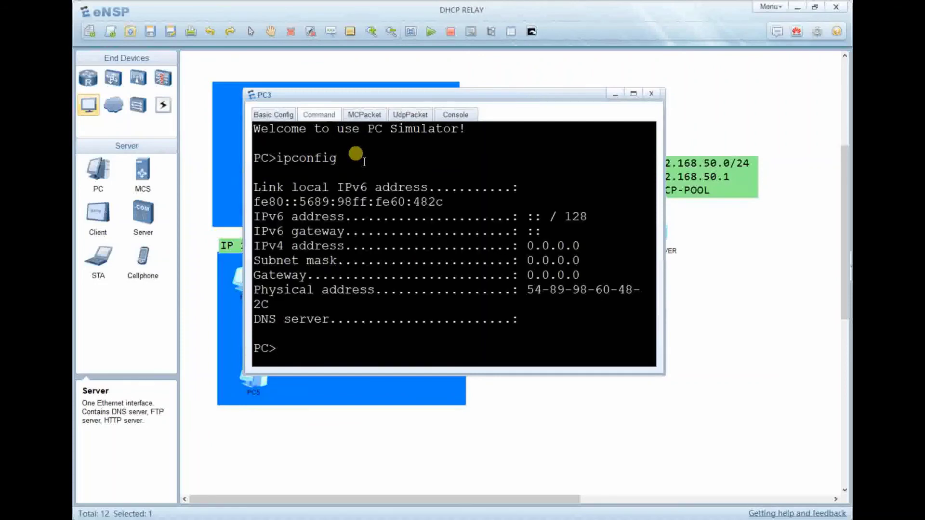
click(629, 94)
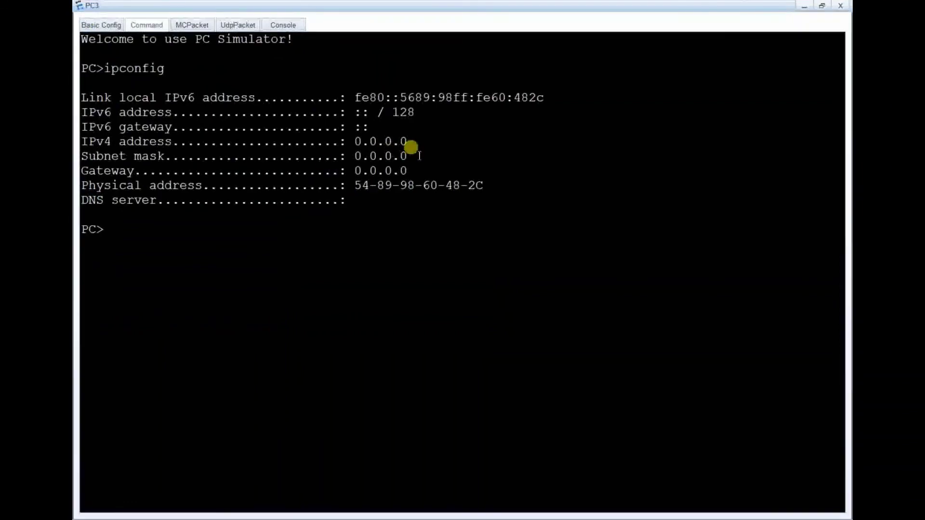
drag(411, 147, 409, 157)
click(293, 166)
- Select DHCP for PC3's IPv4 configuration and recheck its addressing with ipconfig
click(120, 28)
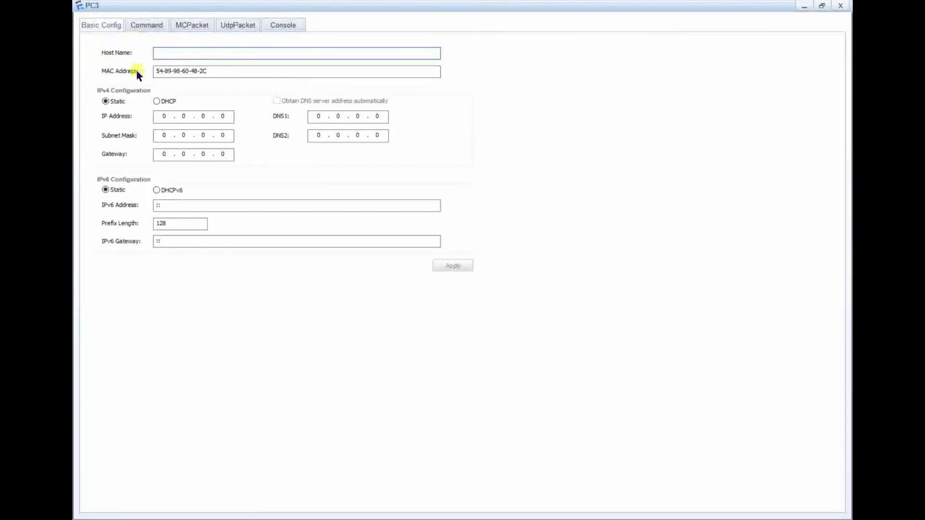
click(156, 101)
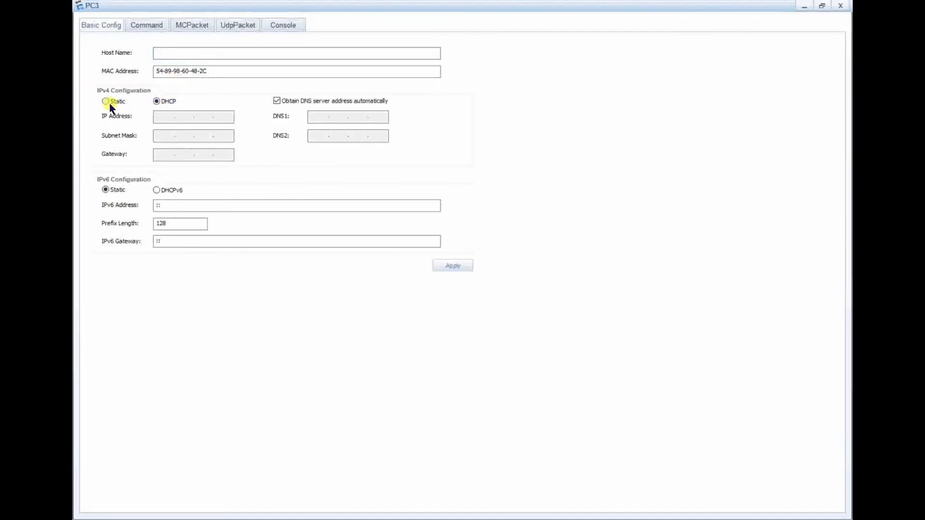
click(147, 27)
text(ipconfig)
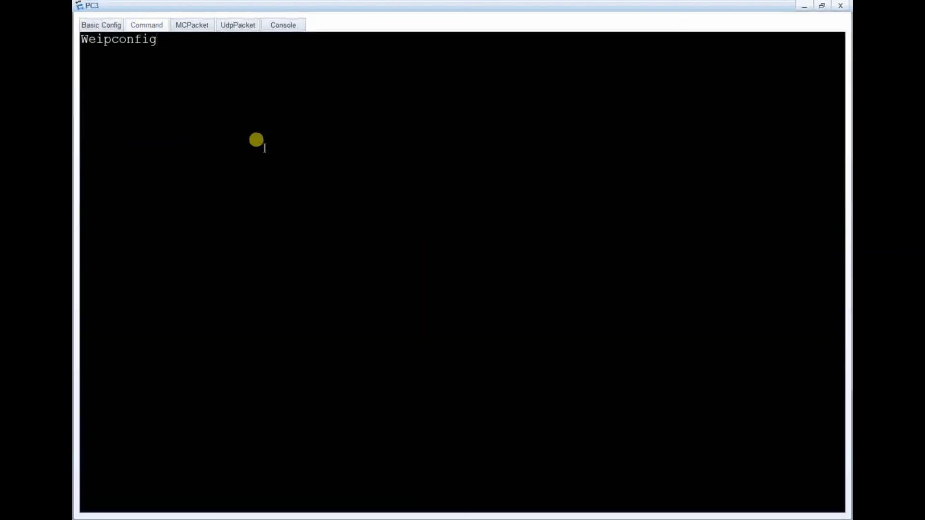
key(Return)
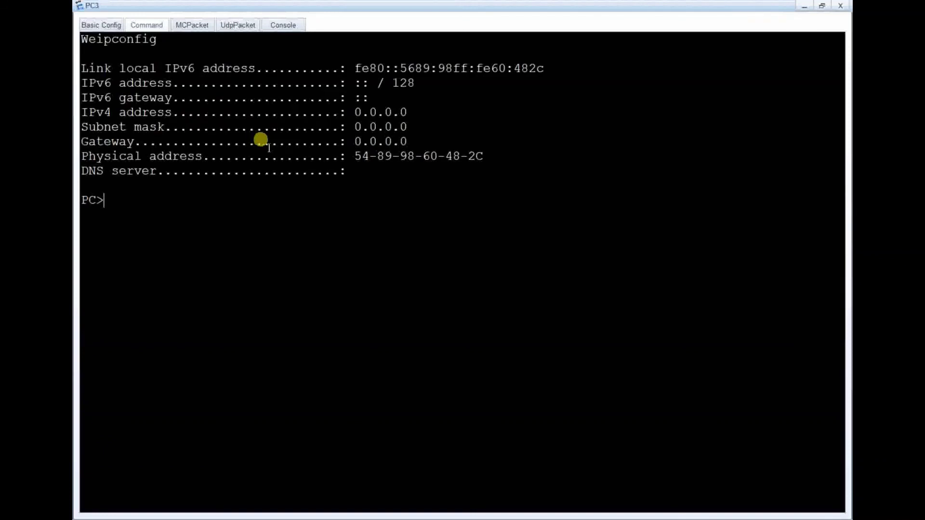
text(ipconfig)
key(Return)
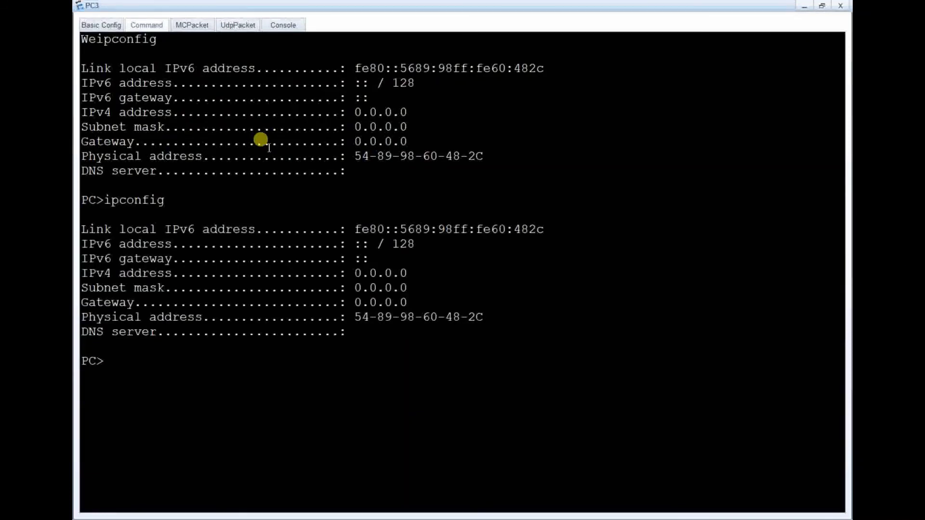
- Reopen PC3 to check its IPv4 configuration mode and rerun ipconfig to examine its IPv4 address, subnet mask and gateway
key(alt+Tab)
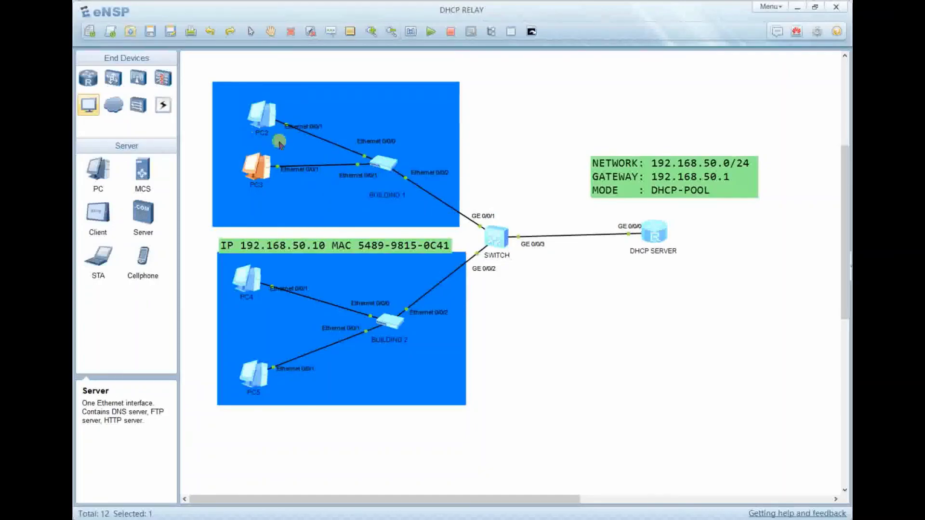
double_click(265, 173)
click(294, 114)
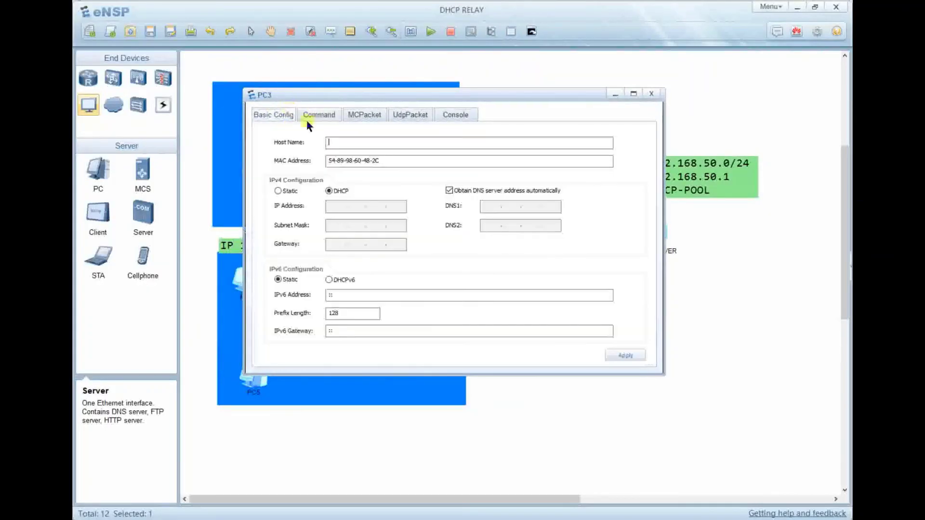
click(633, 96)
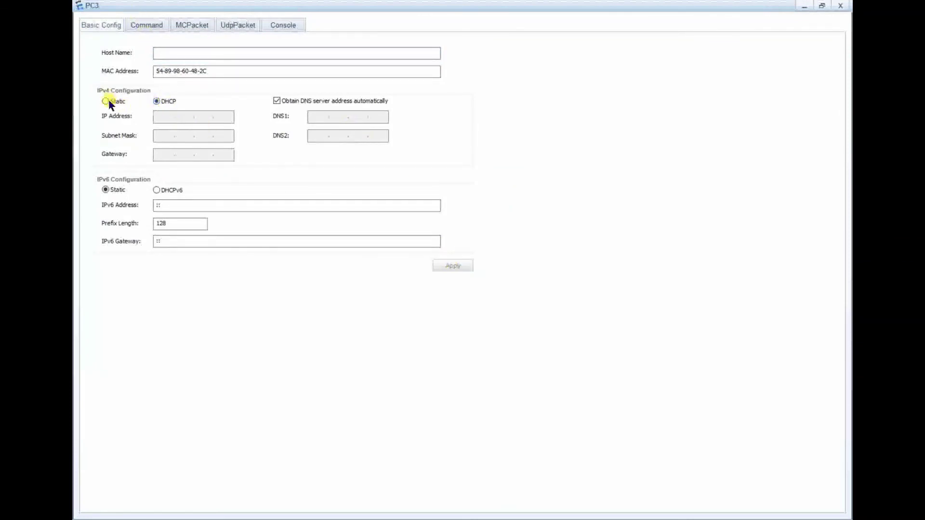
click(142, 24)
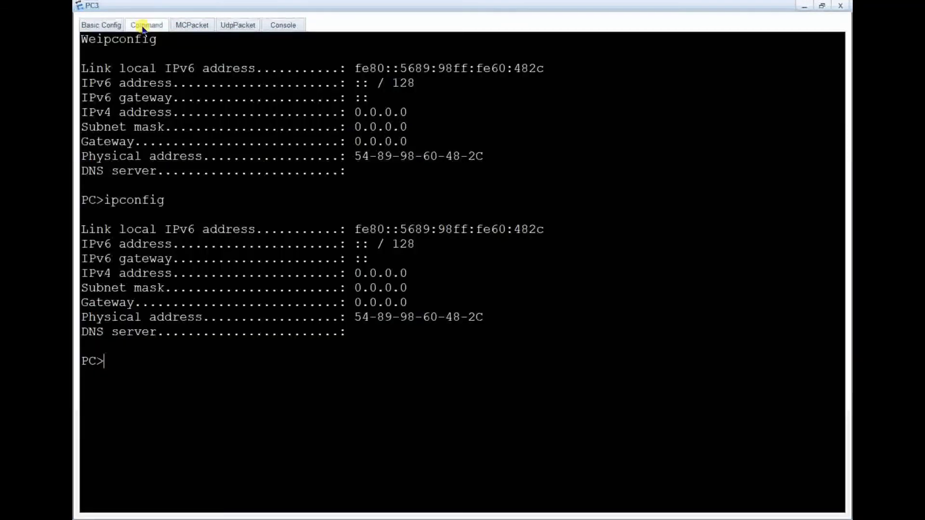
key(Up)
key(Return)
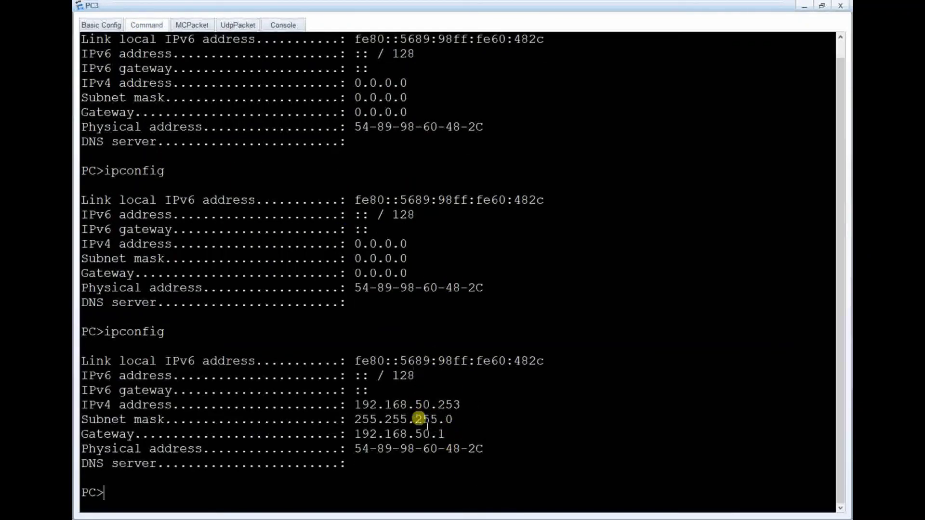
key(alt+F4)
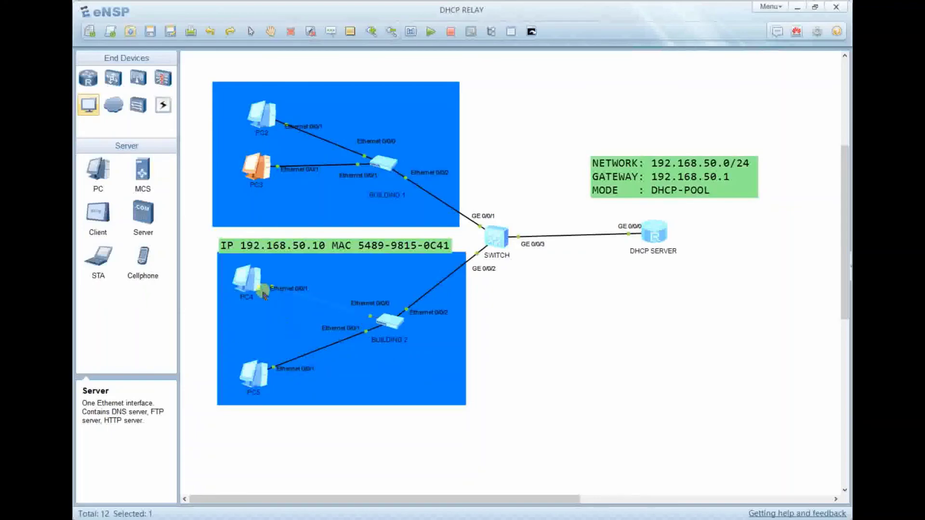